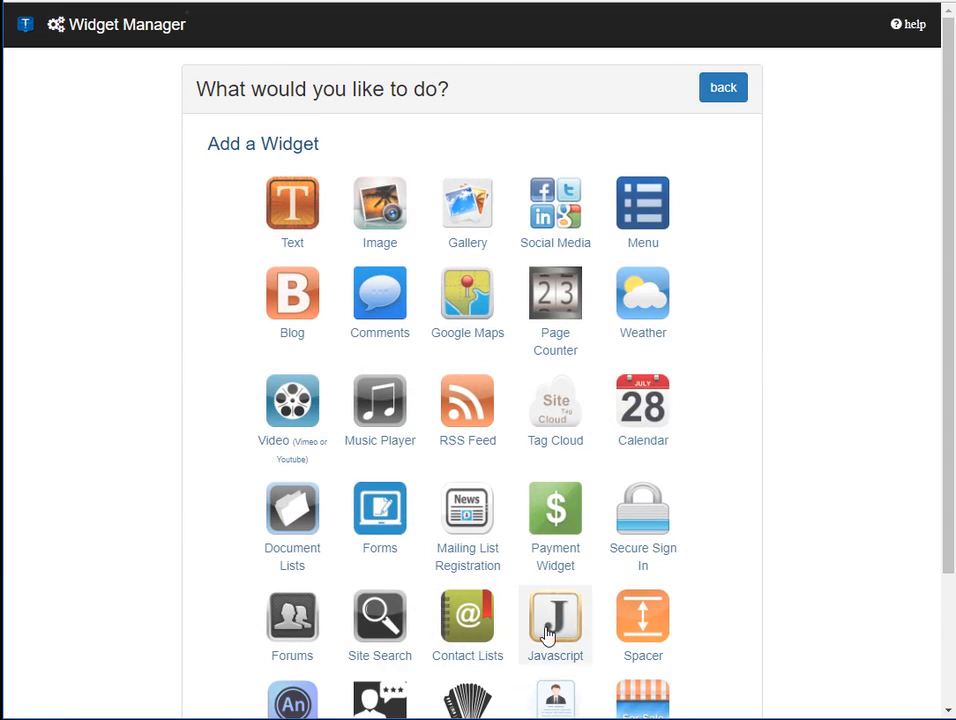
Add an accordion widget to the page and look through its Getting Started, Panels and FAQ sections
scroll(514, 591, down, 2)
click(474, 553)
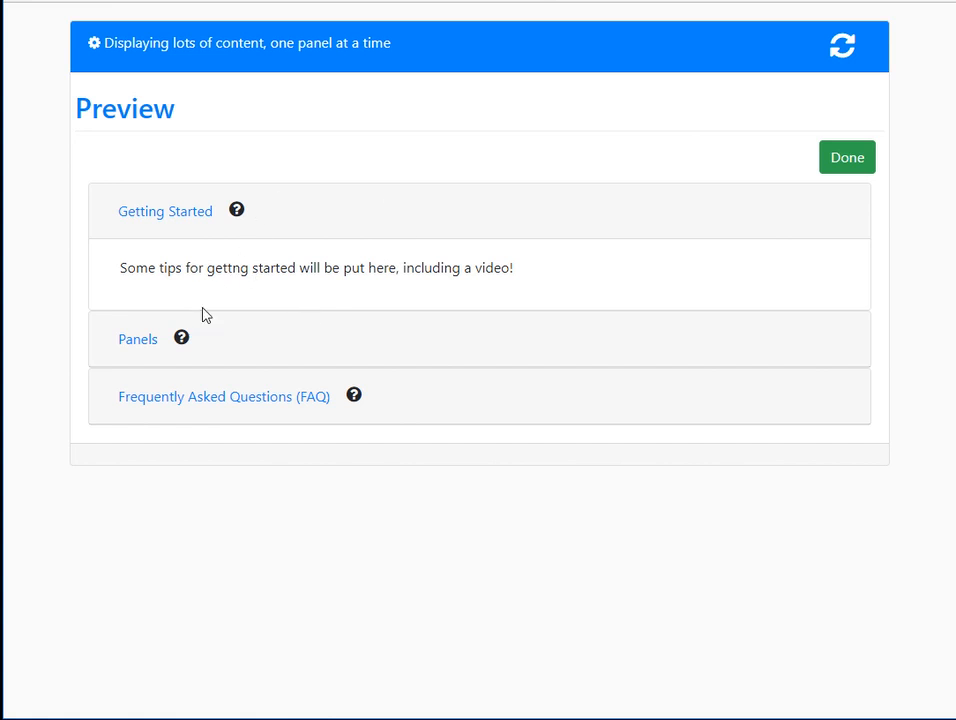
click(139, 341)
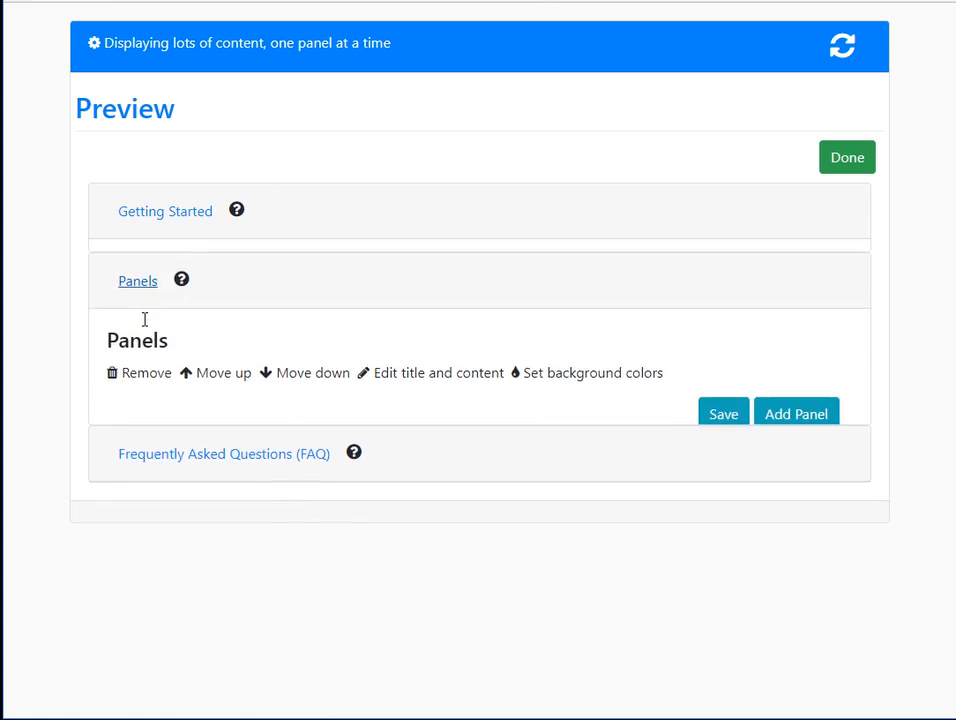
click(153, 213)
click(197, 394)
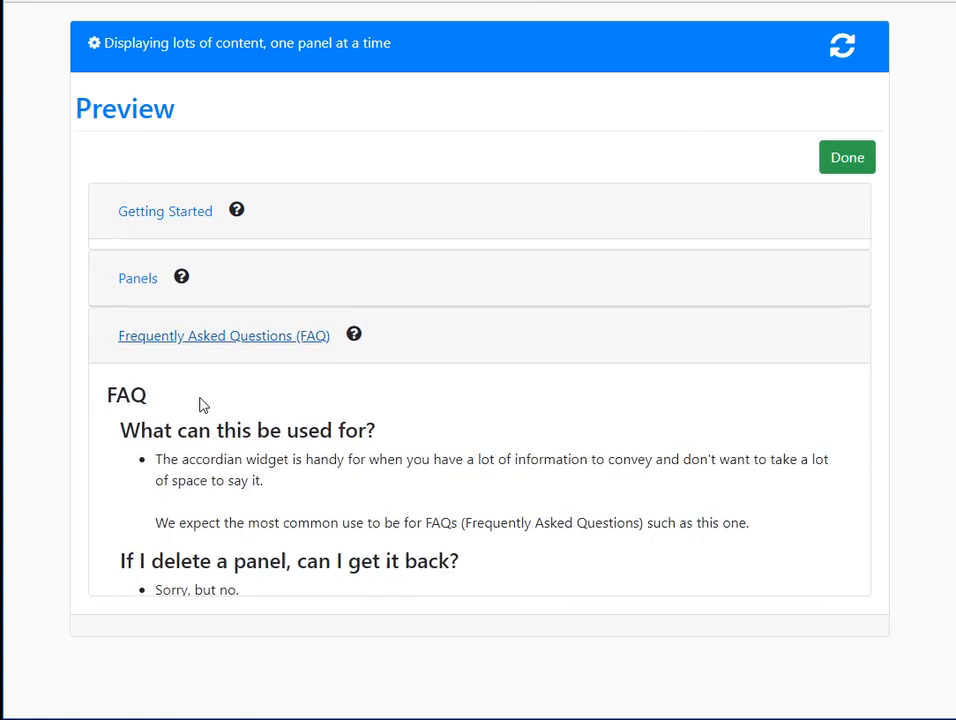
click(141, 270)
click(166, 211)
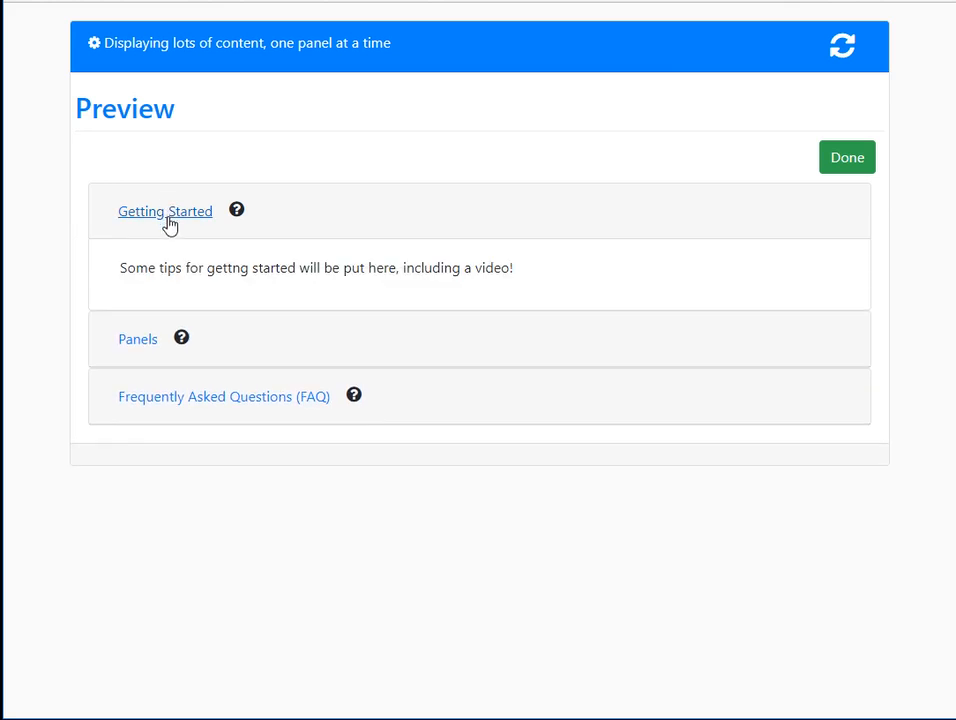
Add a first panel to the accordion and test collapsing and expanding it in the preview
click(146, 340)
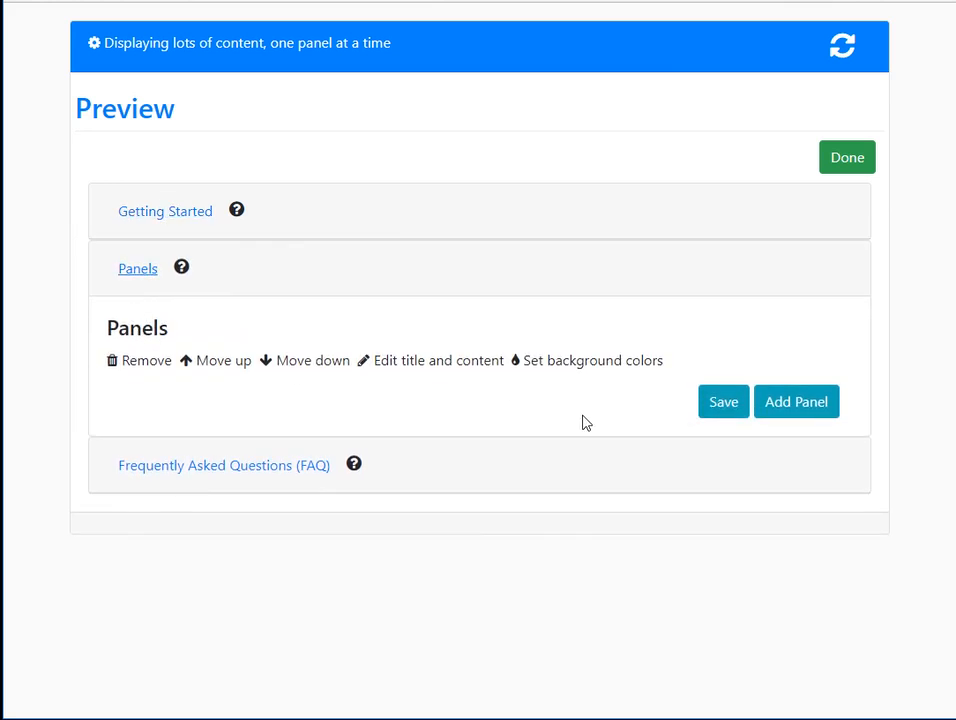
click(794, 404)
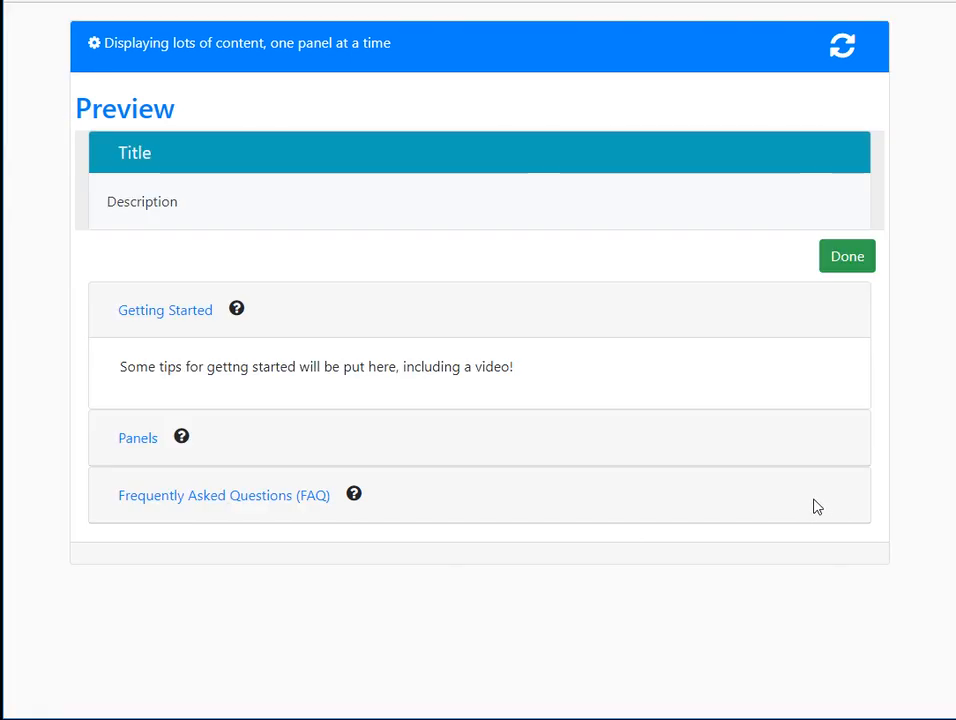
click(142, 161)
click(142, 161)
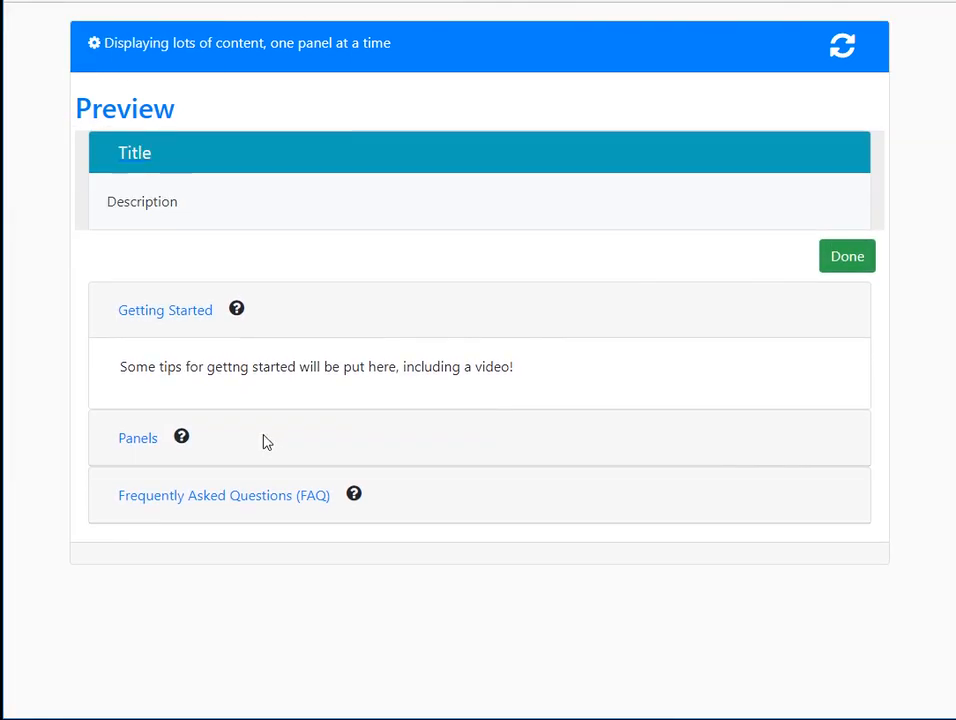
Title the first panel "How many dogs are there", replace its contents with "There are 50 dogs." and save it
click(140, 438)
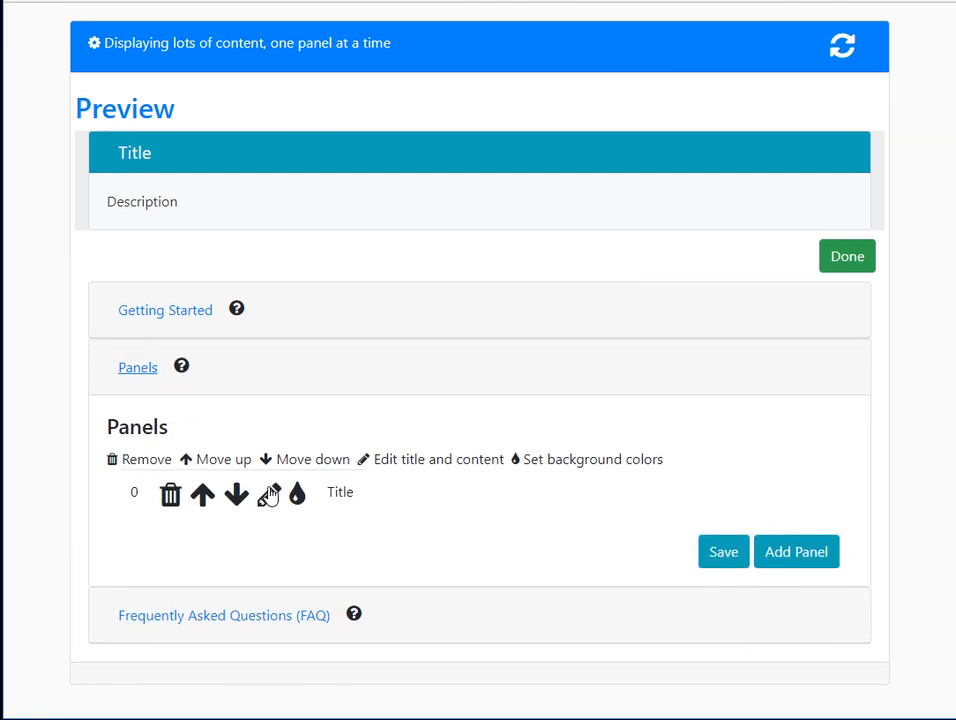
click(264, 493)
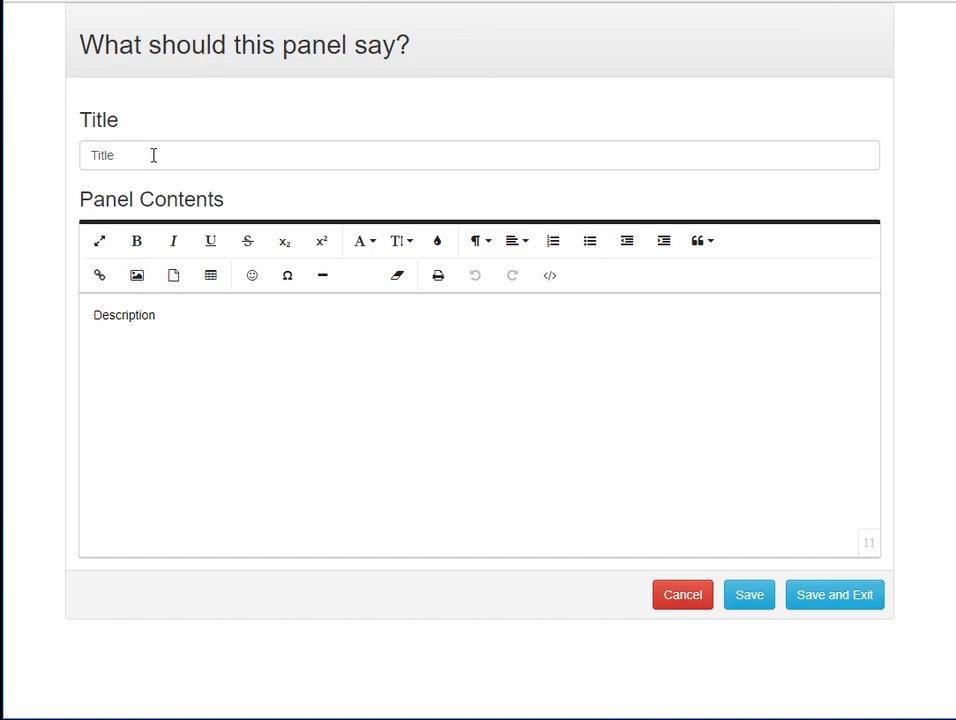
double_click(154, 154)
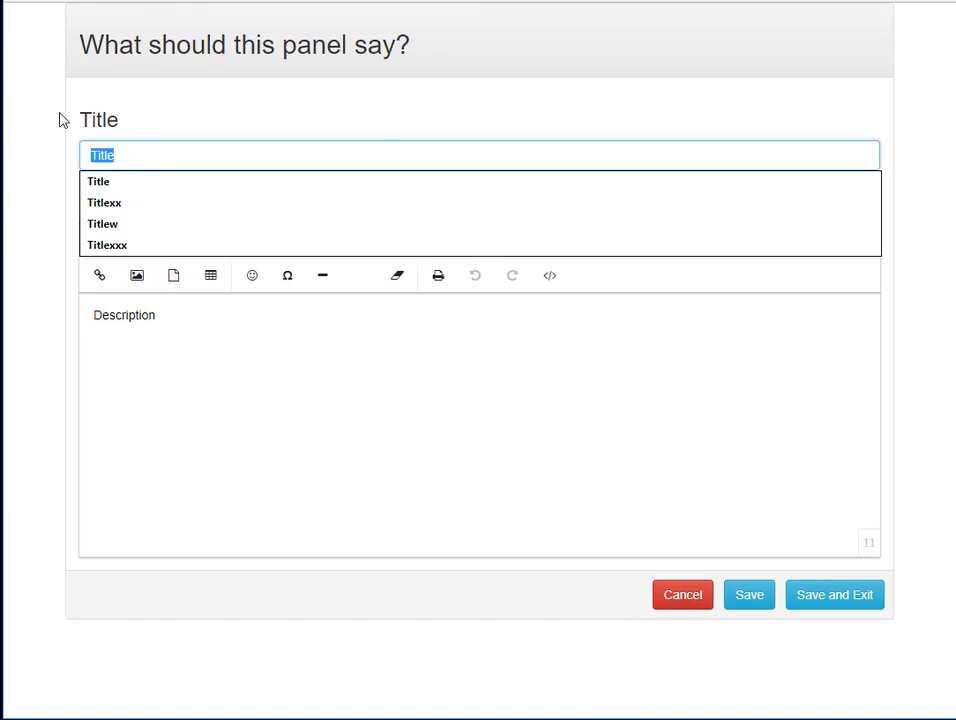
text(How many dogs are there)
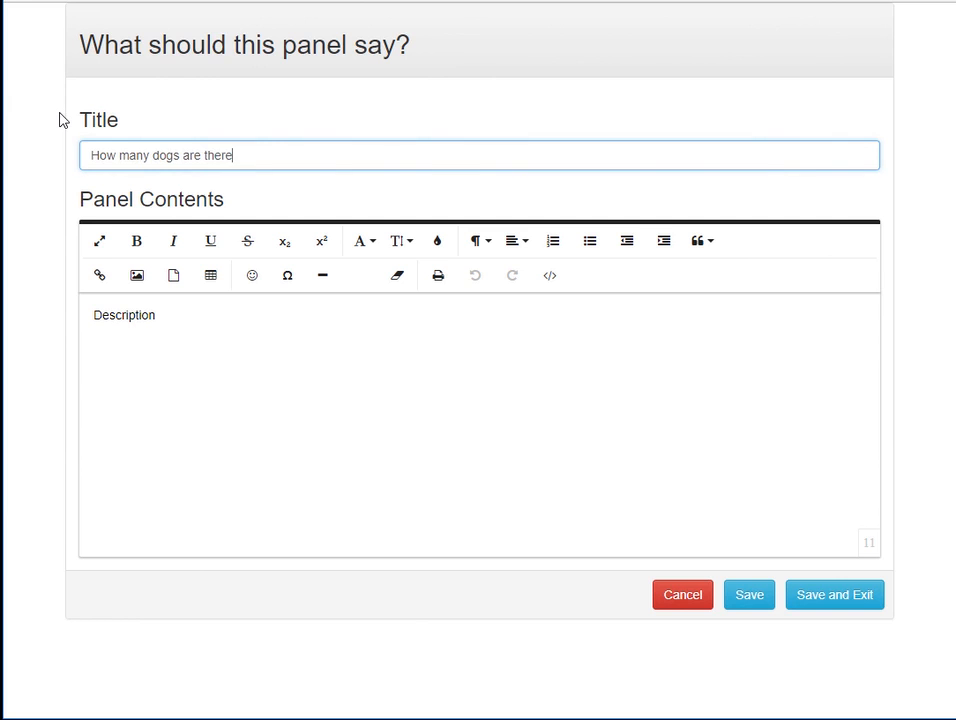
drag(197, 336, 83, 271)
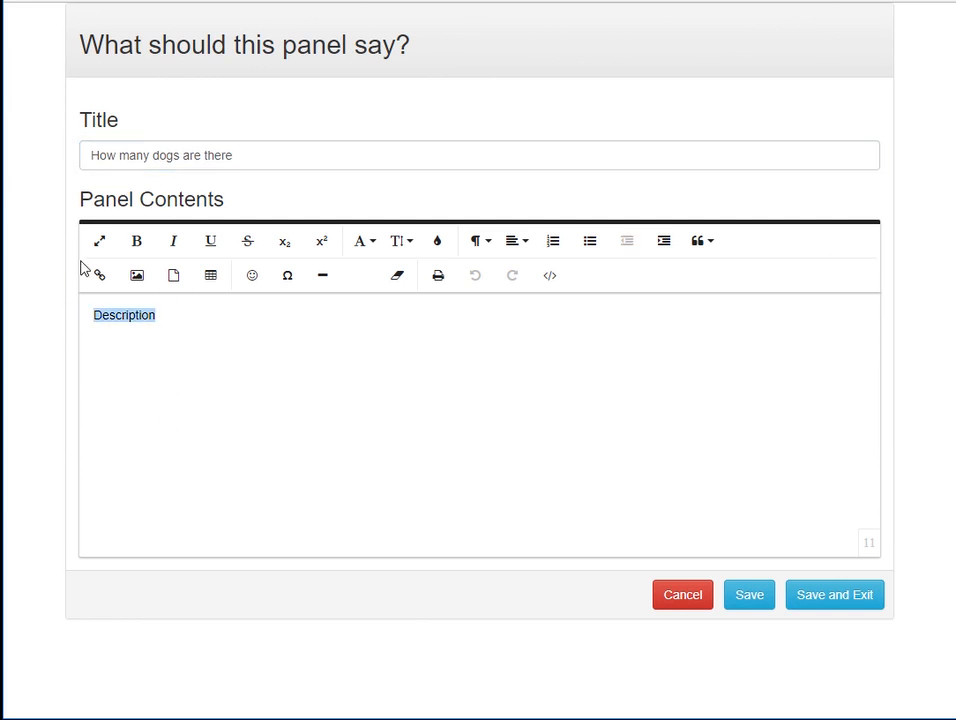
text(There are 50 dogs.)
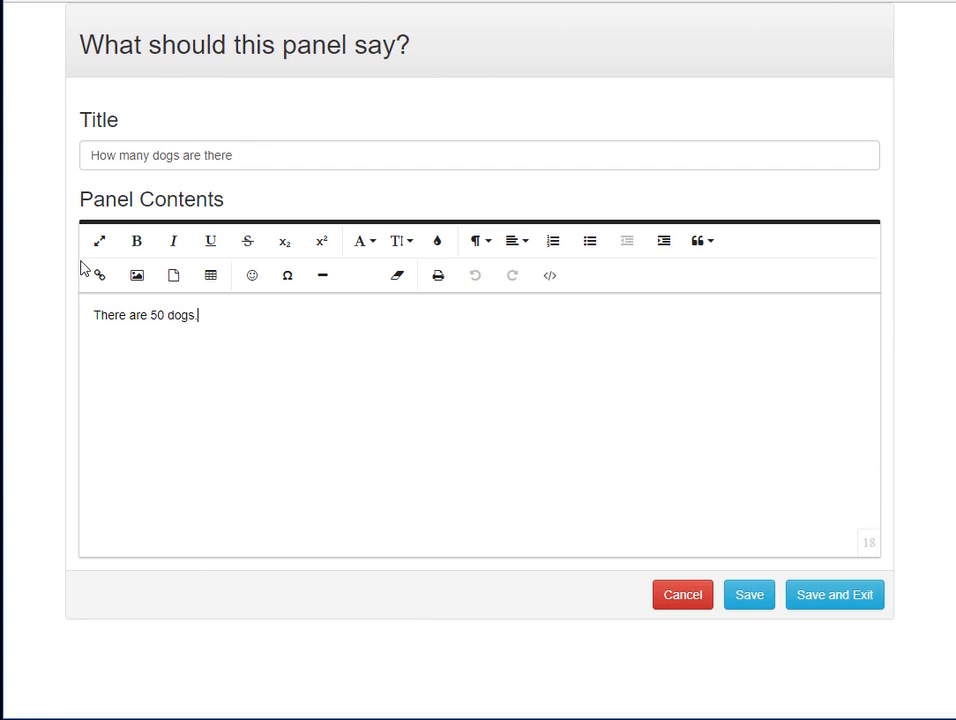
click(800, 594)
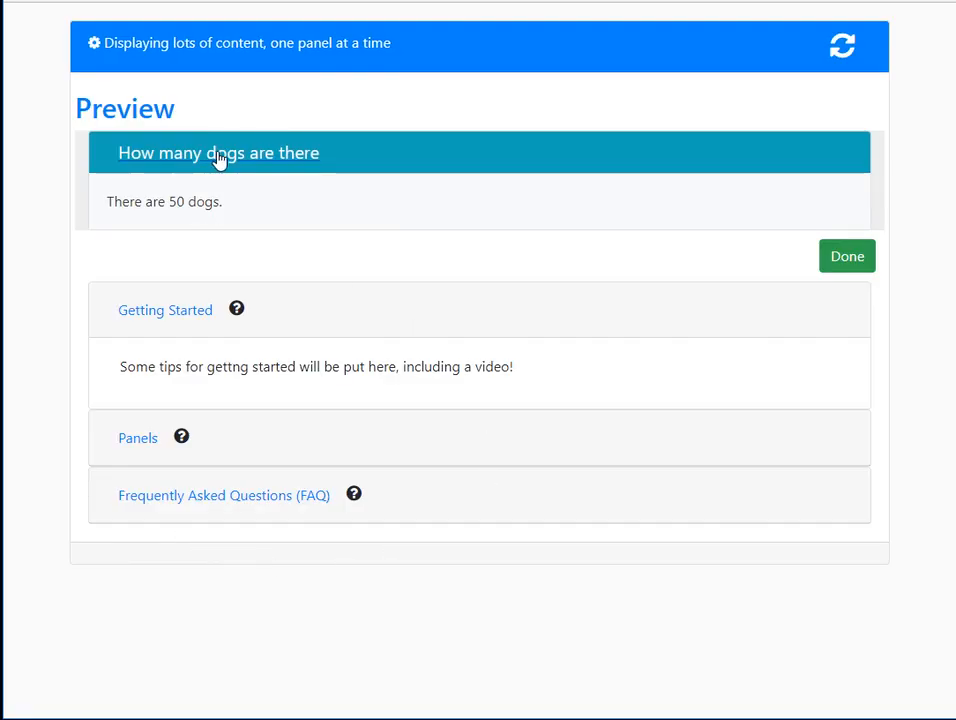
Test collapsing and expanding the dogs panel in the preview
click(220, 158)
click(220, 158)
click(220, 160)
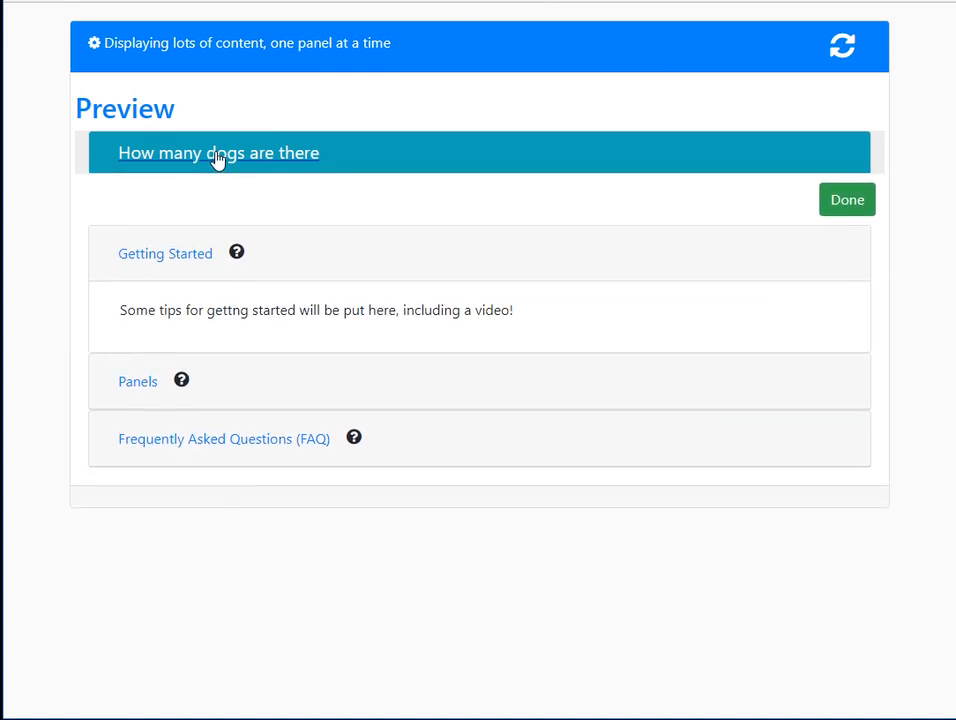
click(218, 160)
click(245, 152)
Add a second panel titled "How many cats are there?" with the contents "There can be 100 cats!"
click(152, 384)
click(790, 496)
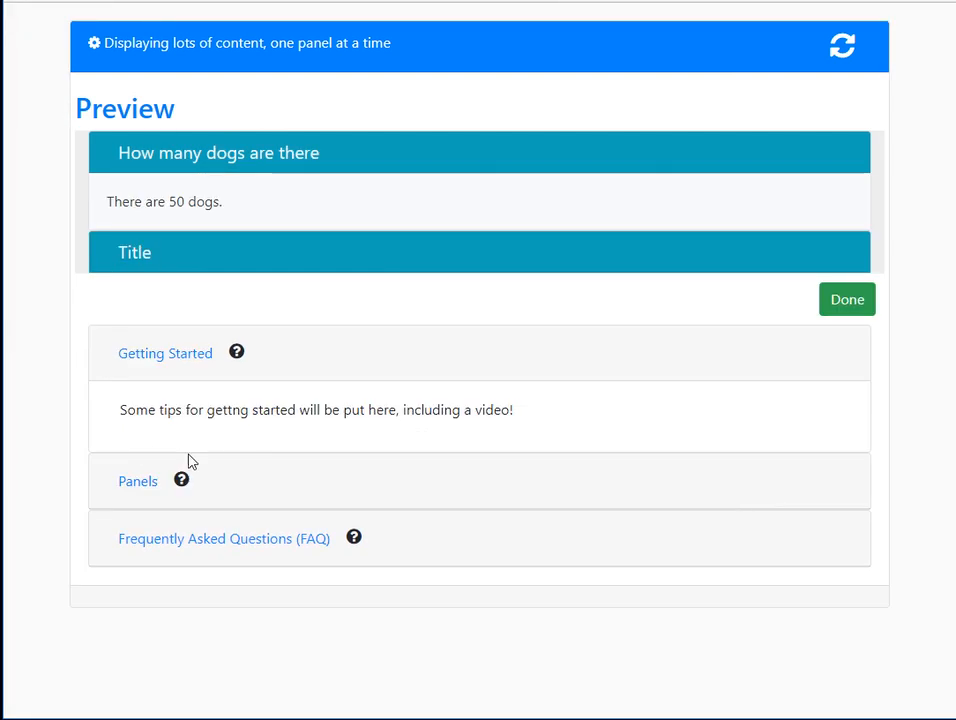
click(130, 485)
click(259, 592)
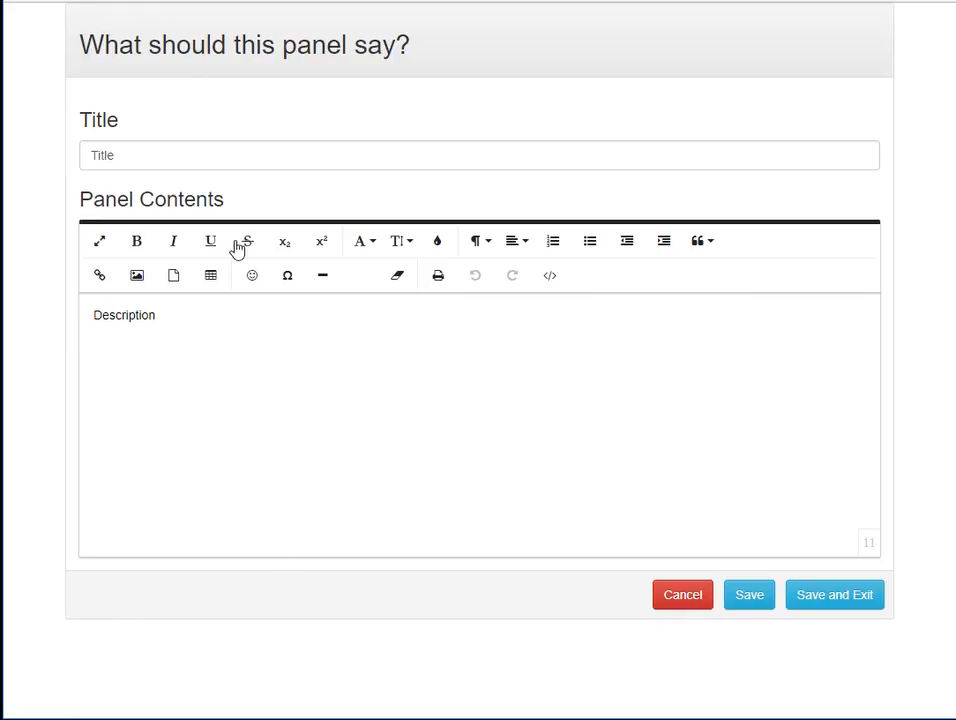
click(205, 145)
text(Ho)
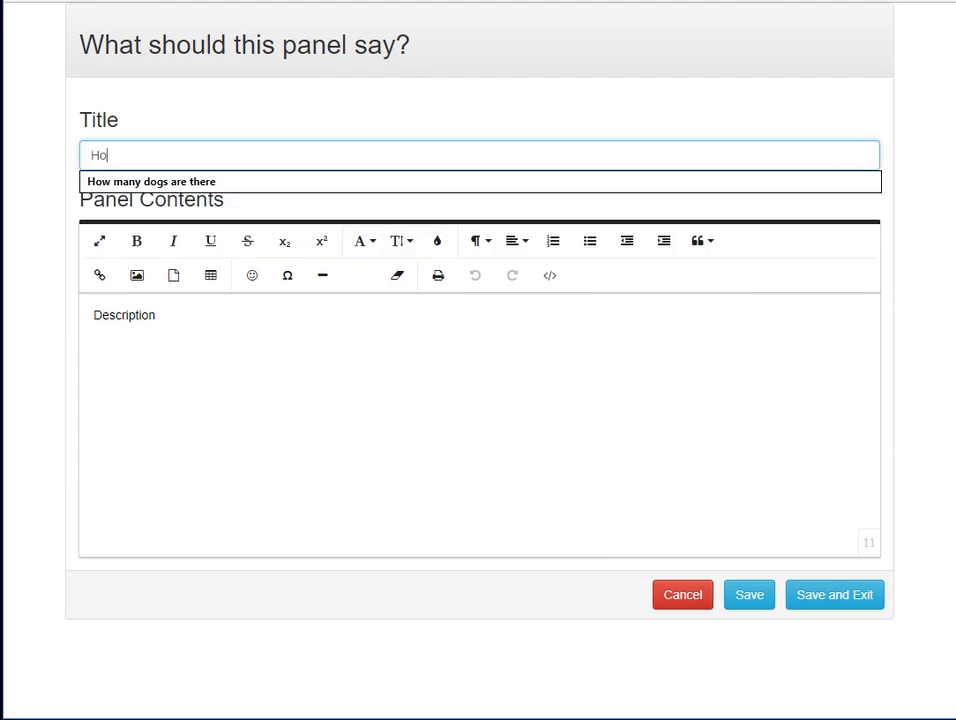
text(w many cats are there?)
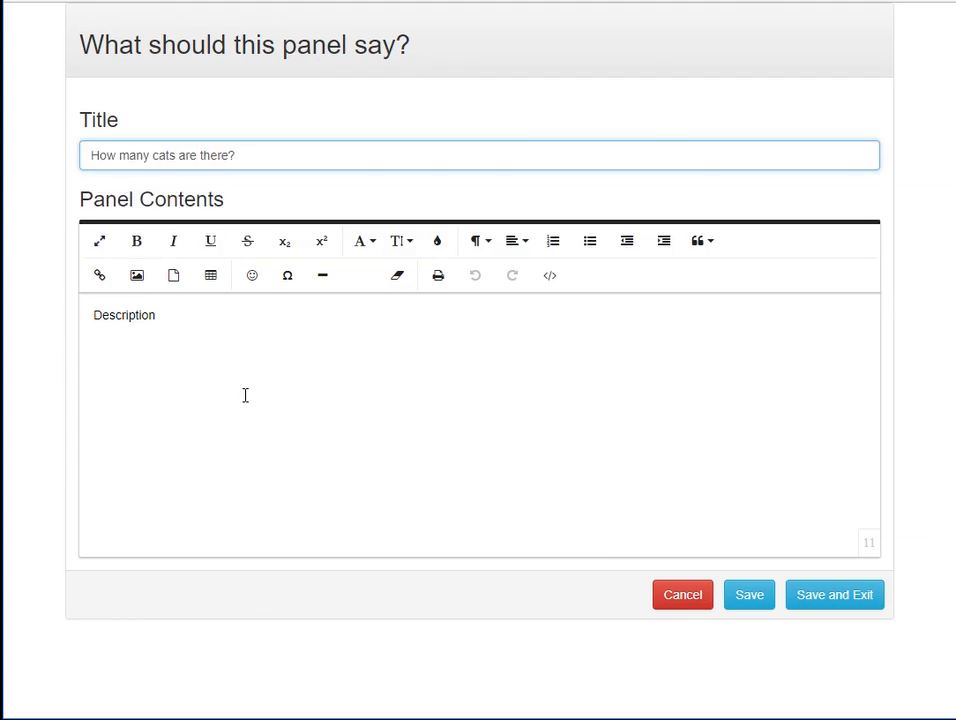
drag(245, 395, 2, 267)
text(There can be 100 cats!)
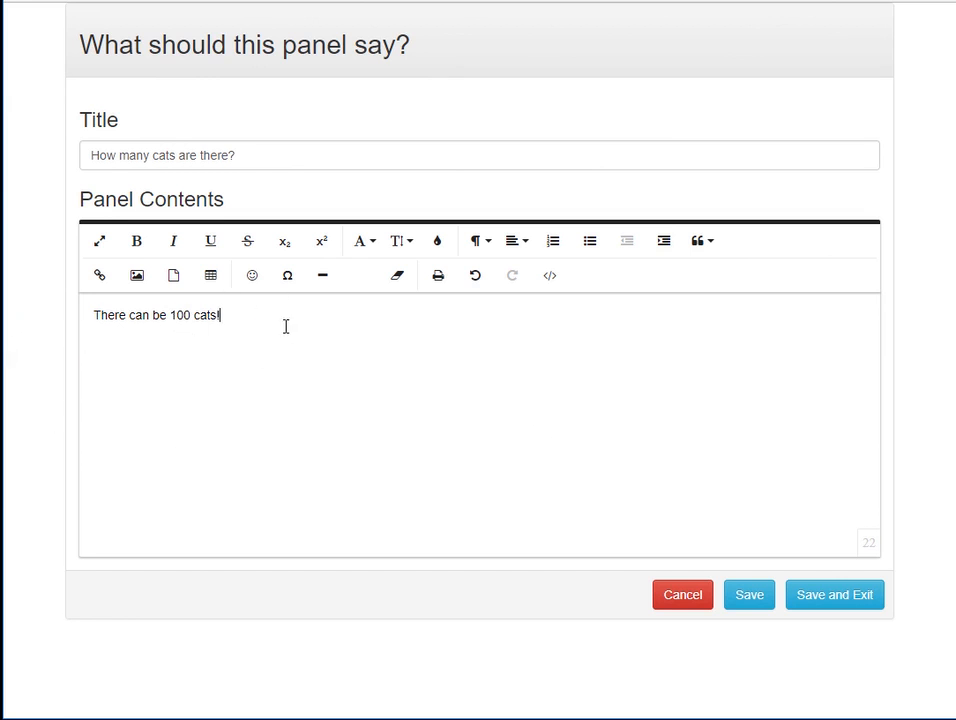
Set the font size of the cats panel's whole contents to 30, and save the panel
key(ctrl+a)
click(361, 241)
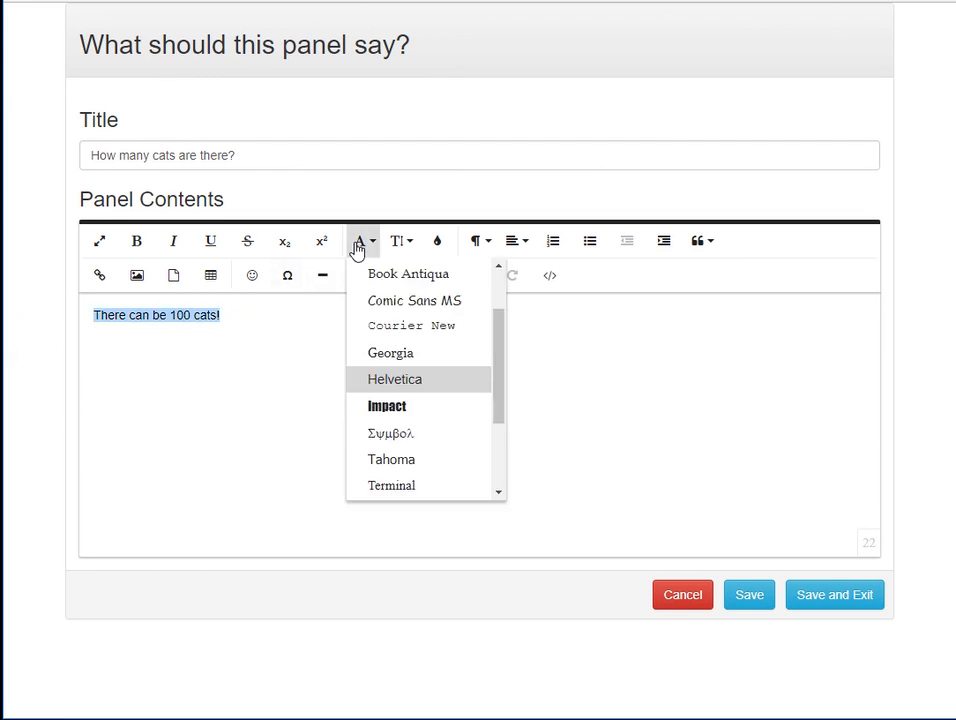
click(399, 241)
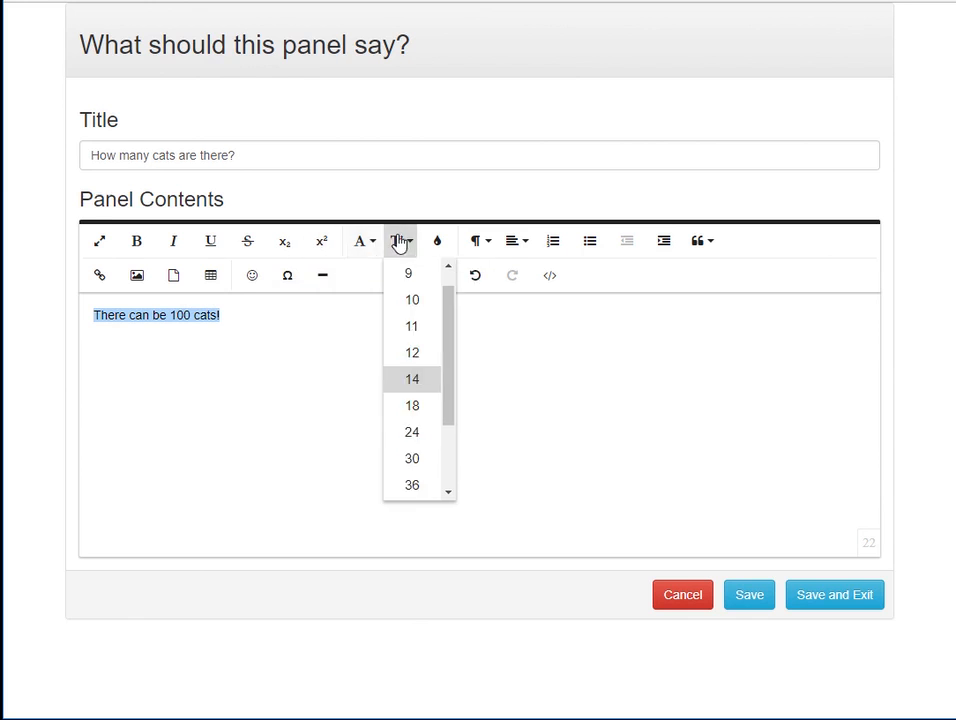
click(423, 460)
click(350, 470)
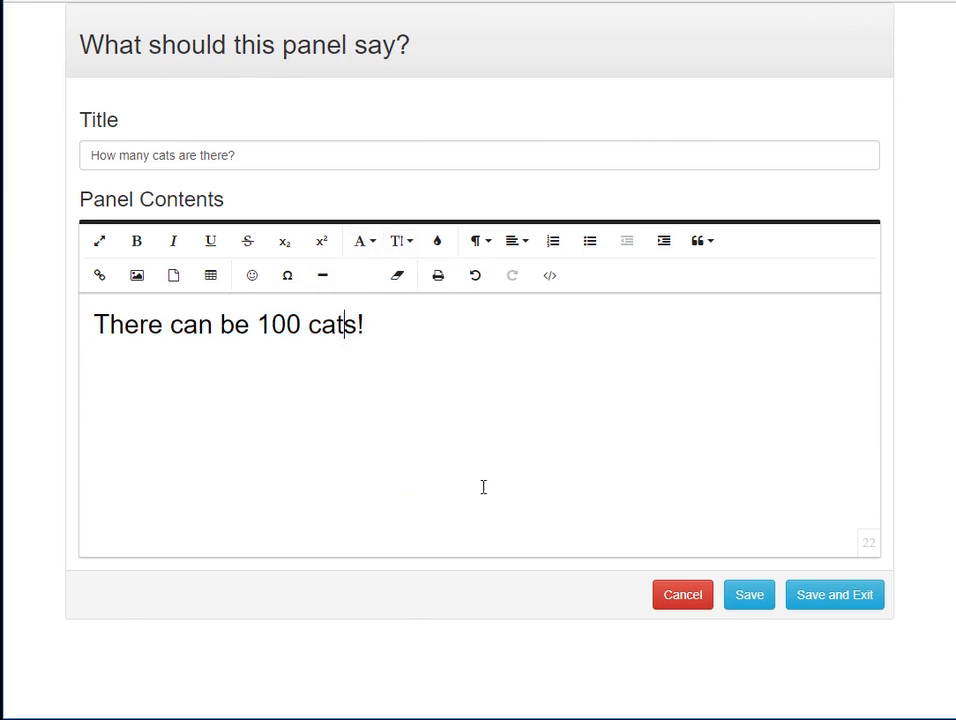
click(815, 603)
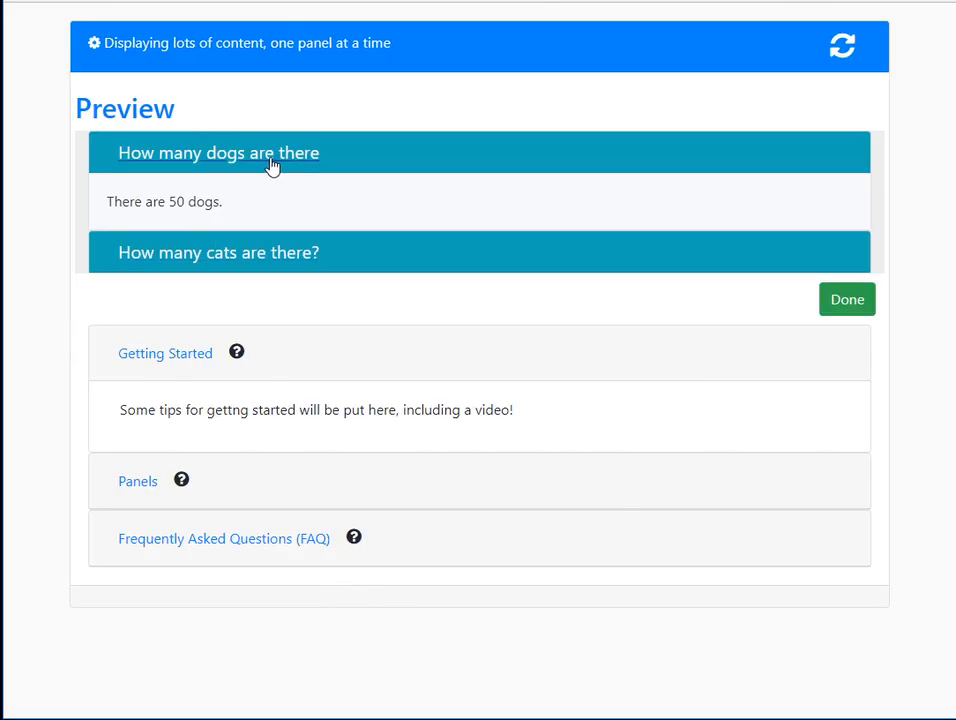
Test switching between the dogs and cats panels in the preview, and finish editing the widget
click(271, 165)
click(265, 208)
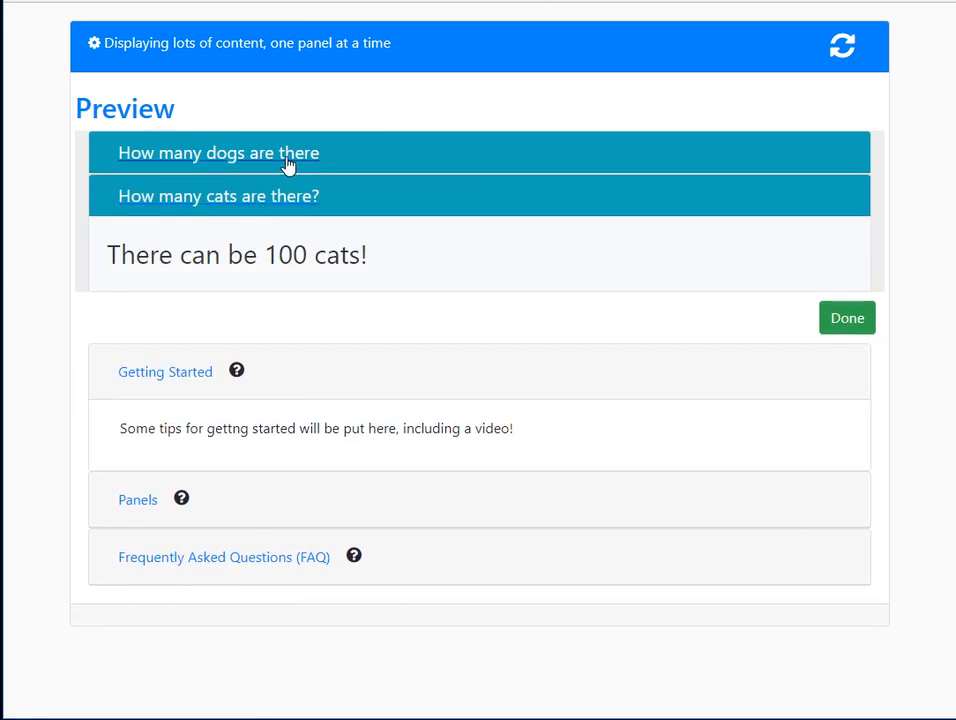
click(287, 165)
click(271, 258)
click(843, 320)
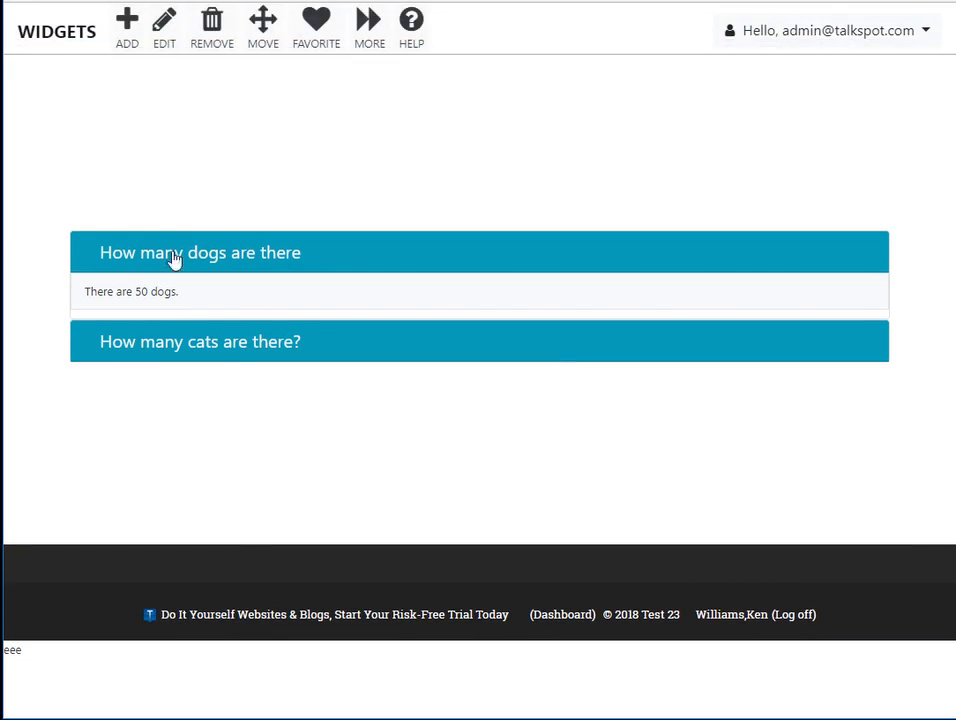
Check on the website page that the dogs and cats panels open one at a time
click(196, 244)
click(224, 309)
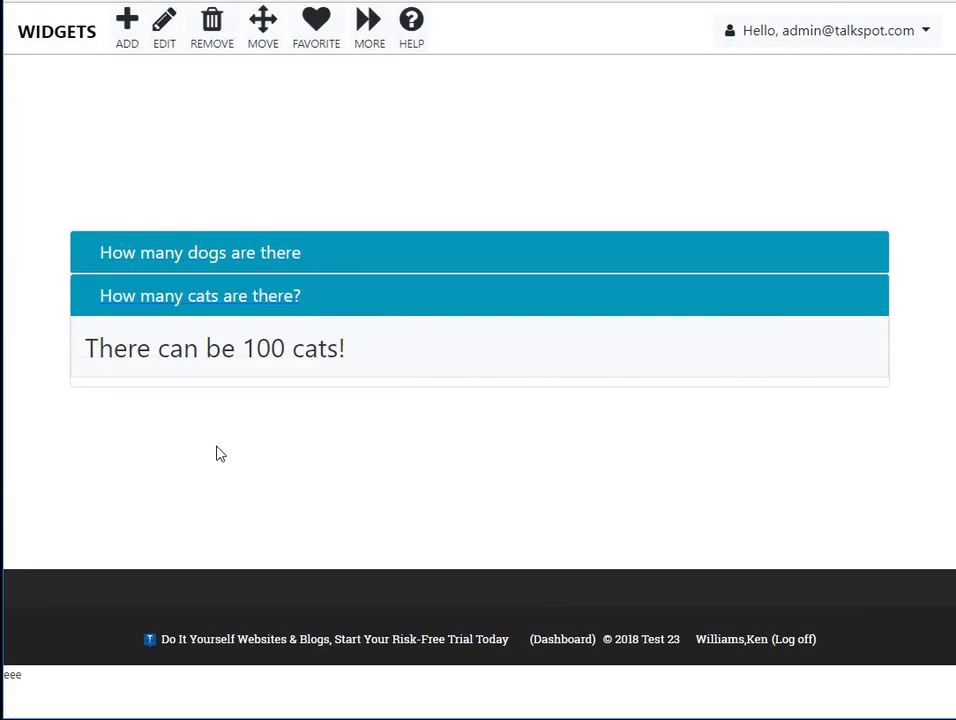
click(190, 258)
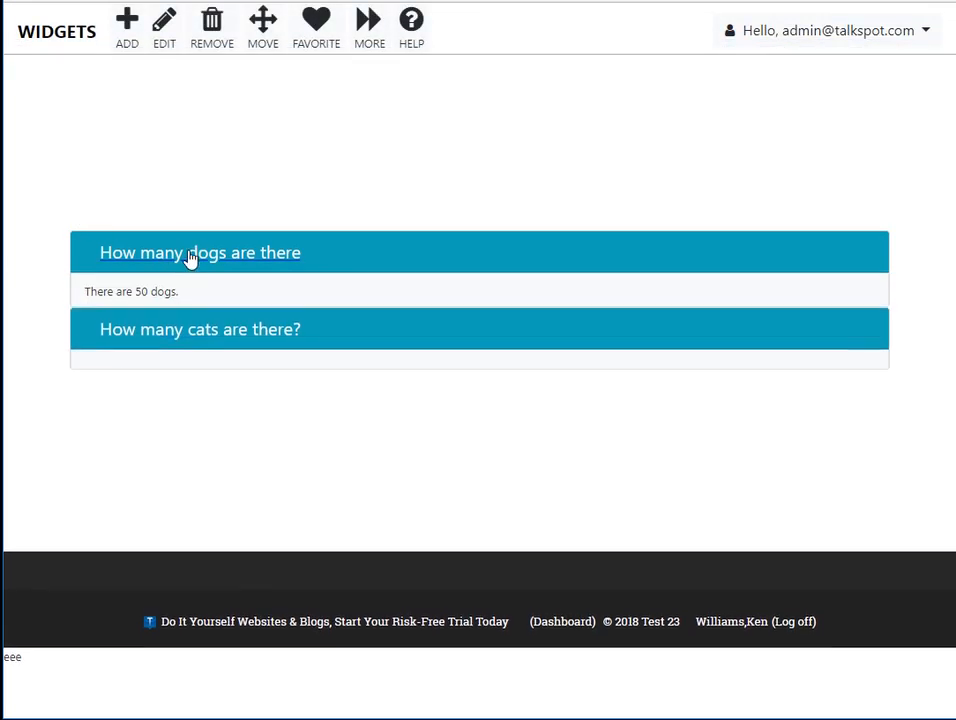
Reopen the accordion for editing, apply a red top bar color to all panels and check both panels in the preview
click(176, 37)
click(508, 297)
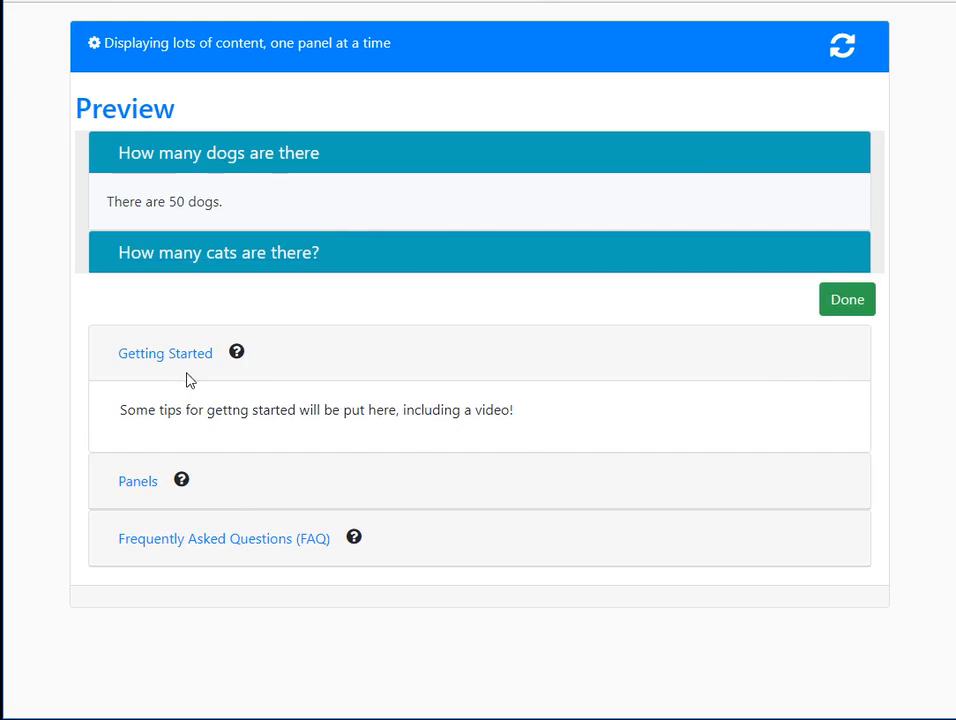
click(140, 482)
scroll(250, 510, down, 1)
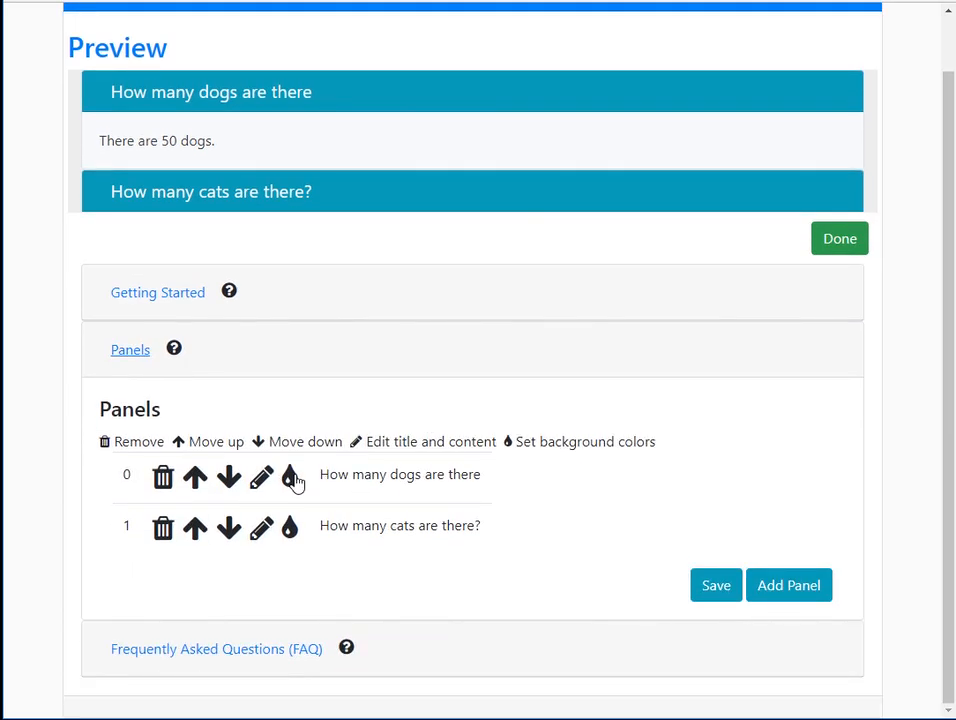
click(290, 479)
click(533, 188)
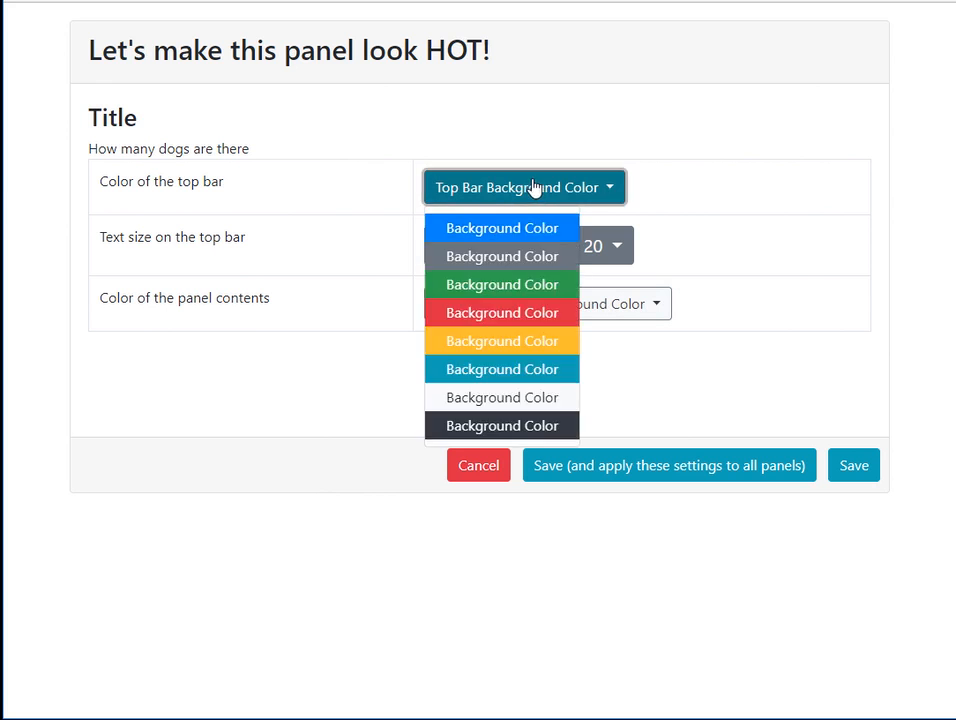
click(521, 313)
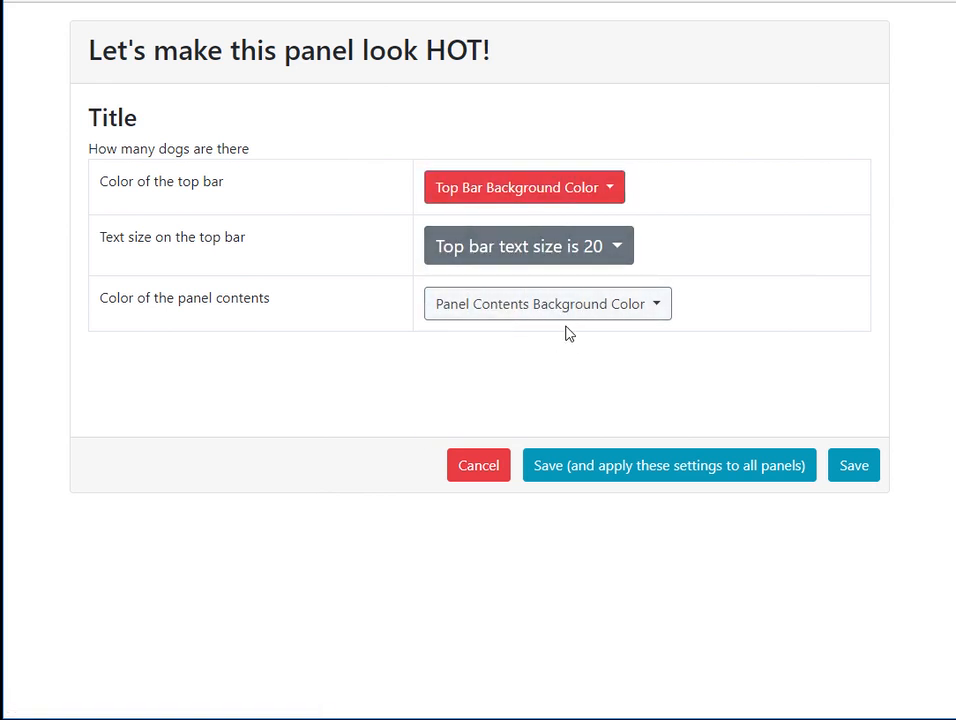
click(795, 465)
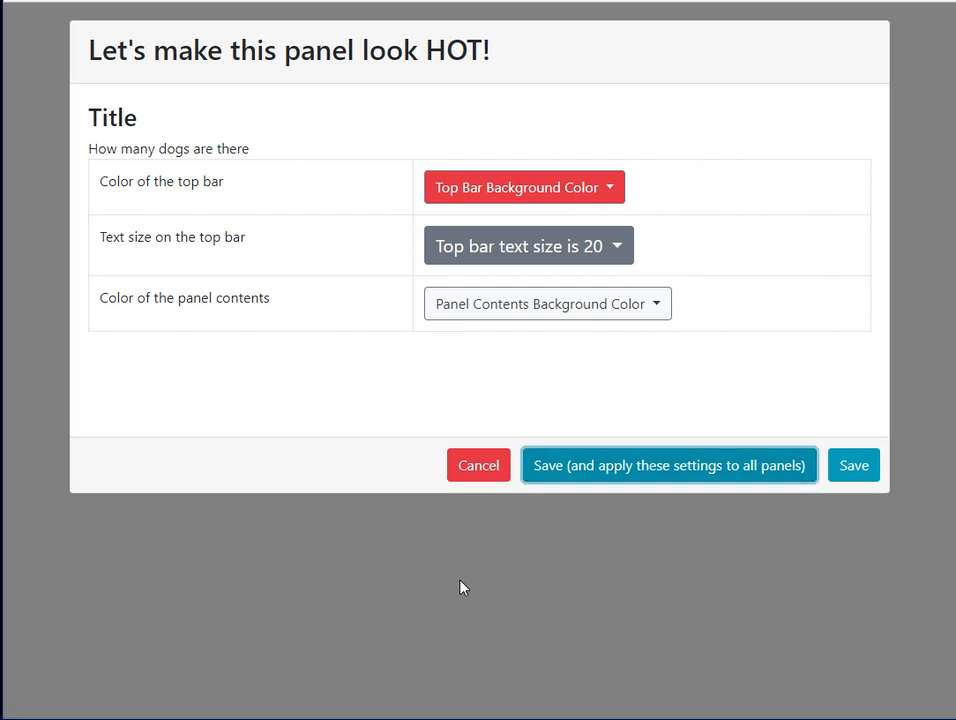
click(258, 158)
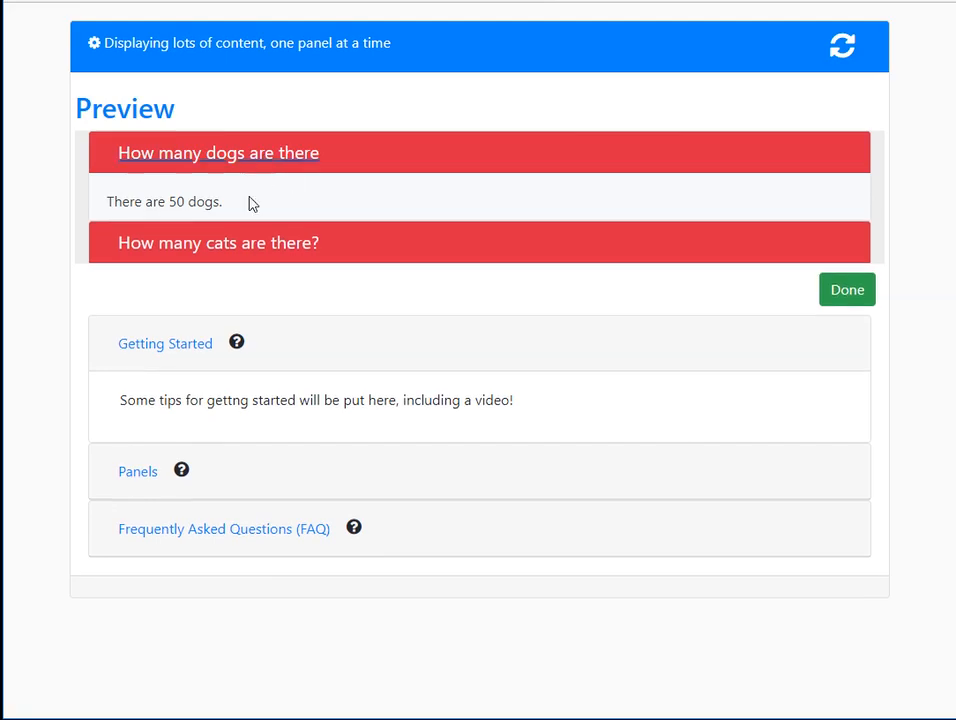
click(252, 208)
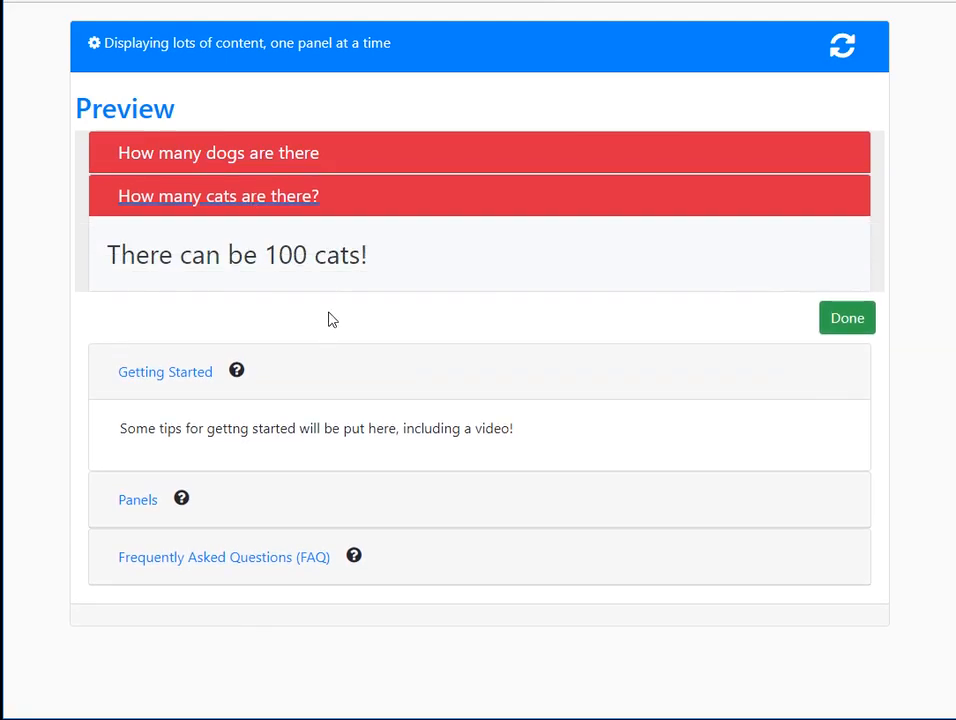
Move the cats panel above the dogs panel in the accordion's panel list and save the new order
click(134, 502)
scroll(300, 637, down, 1)
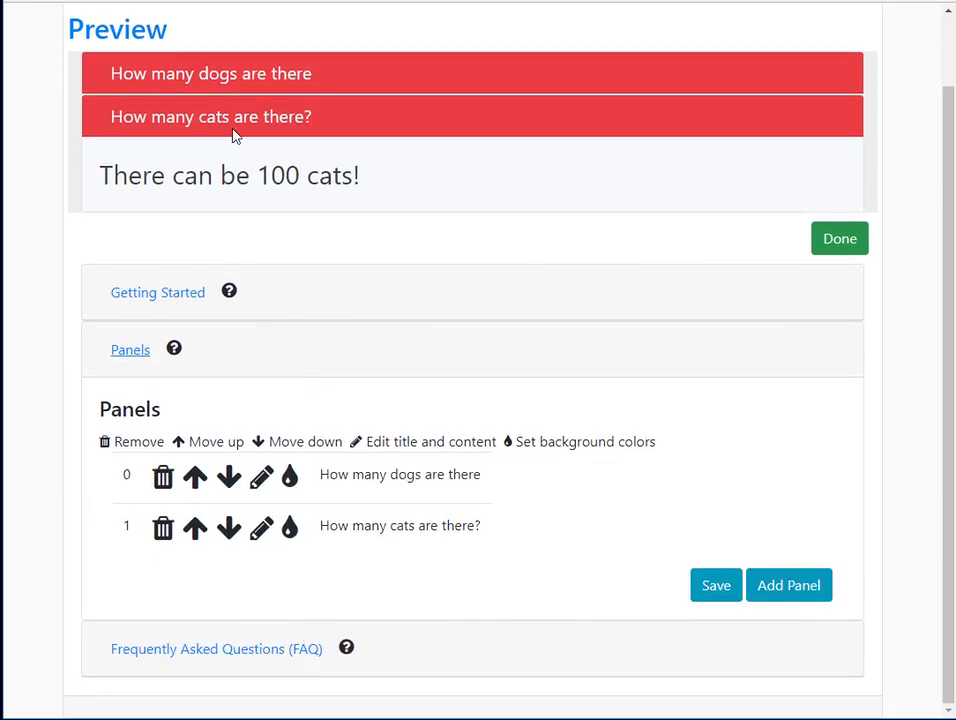
click(196, 528)
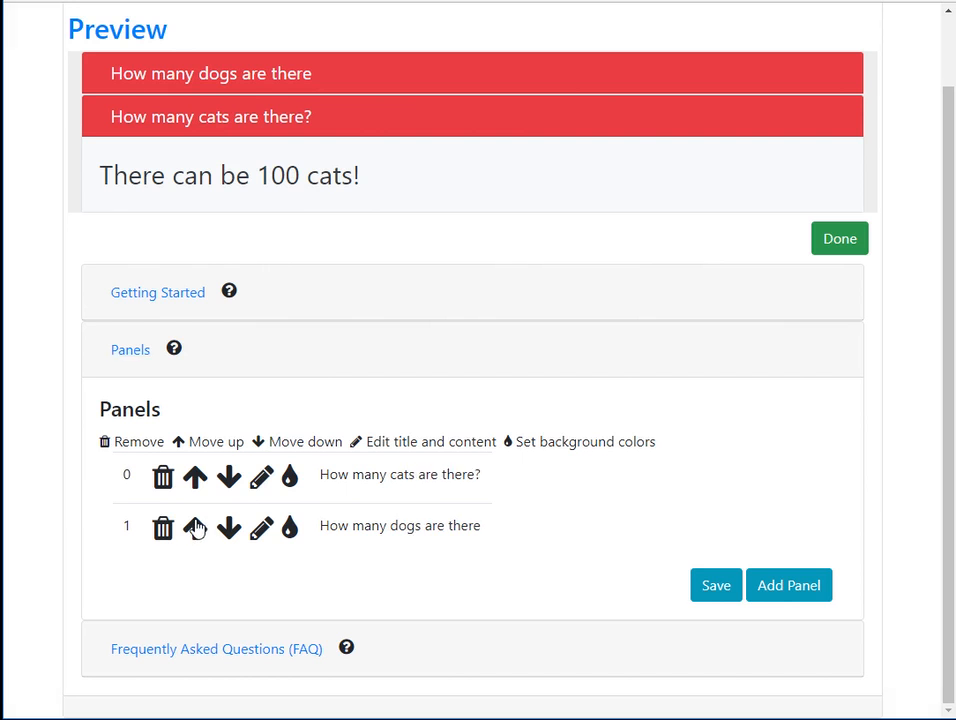
click(702, 585)
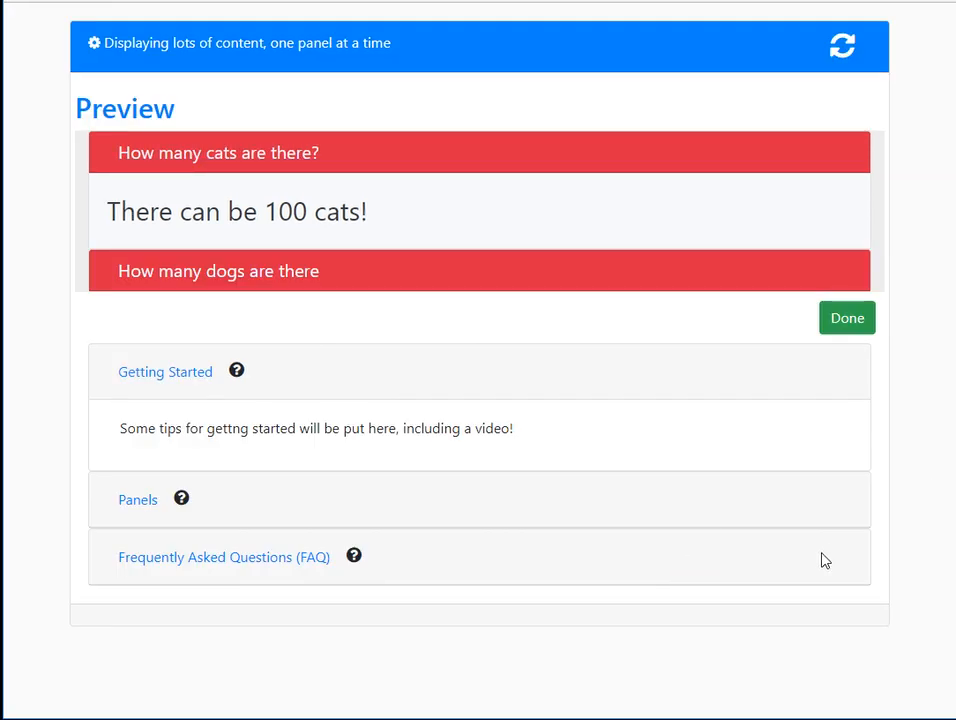
Reopen the accordion's panel list and add a third panel
click(145, 507)
scroll(600, 579, down, 2)
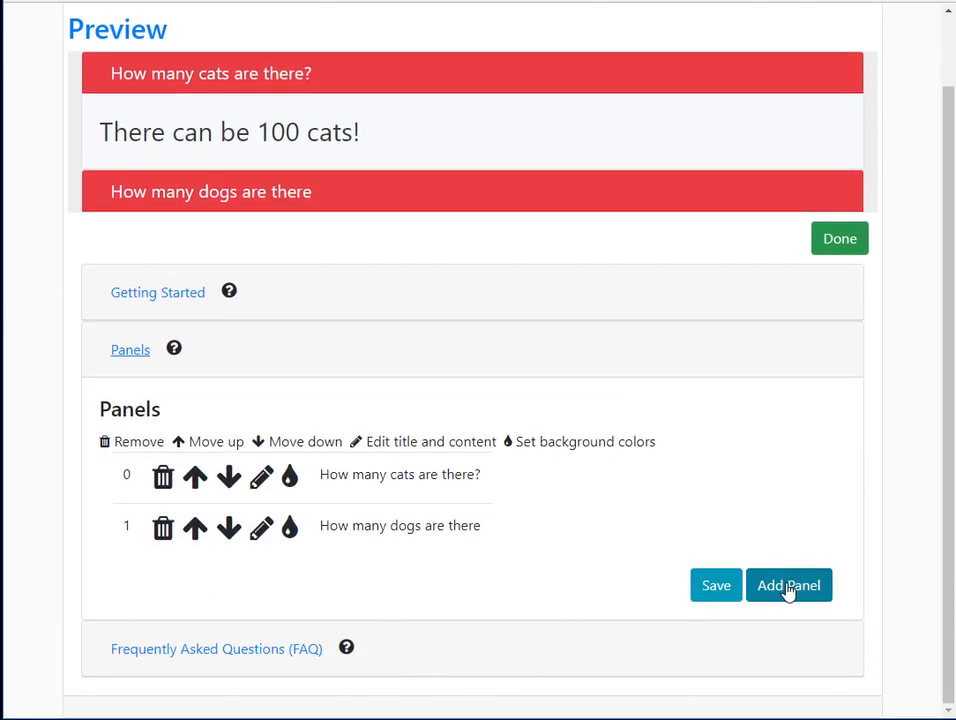
click(793, 589)
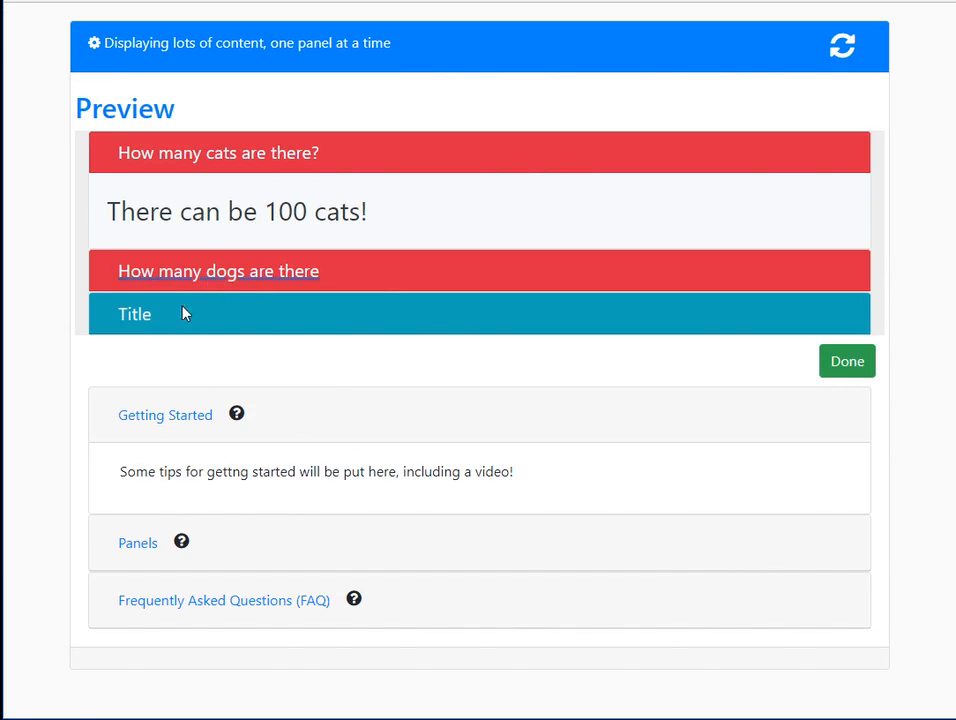
Open the new panel's title and content for editing, and set its title to "How about people?"
click(157, 541)
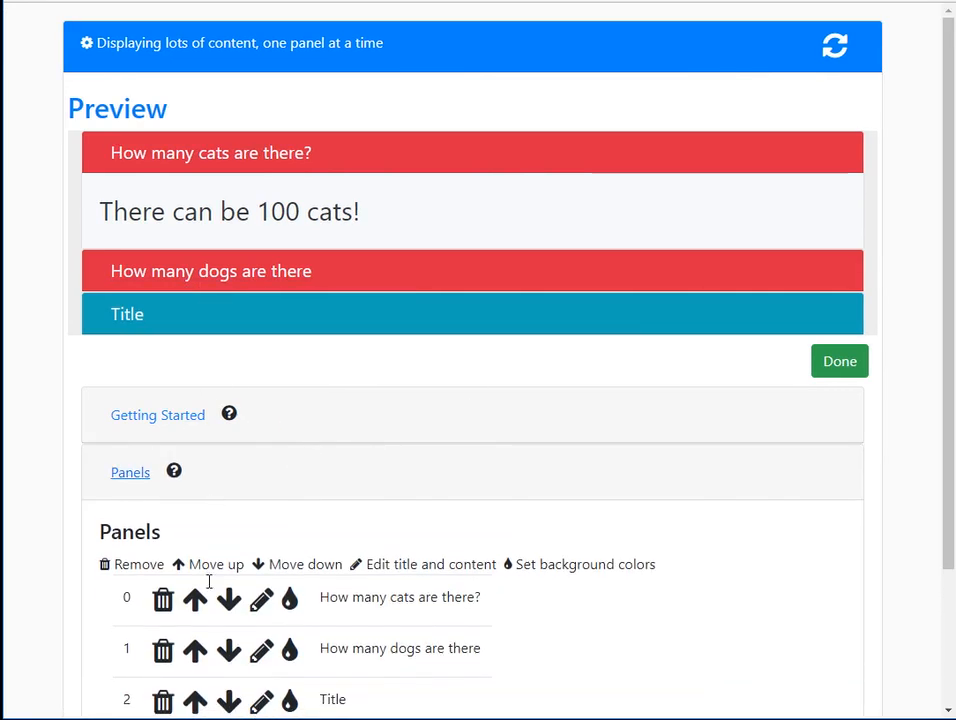
scroll(209, 582, down, 2)
click(257, 530)
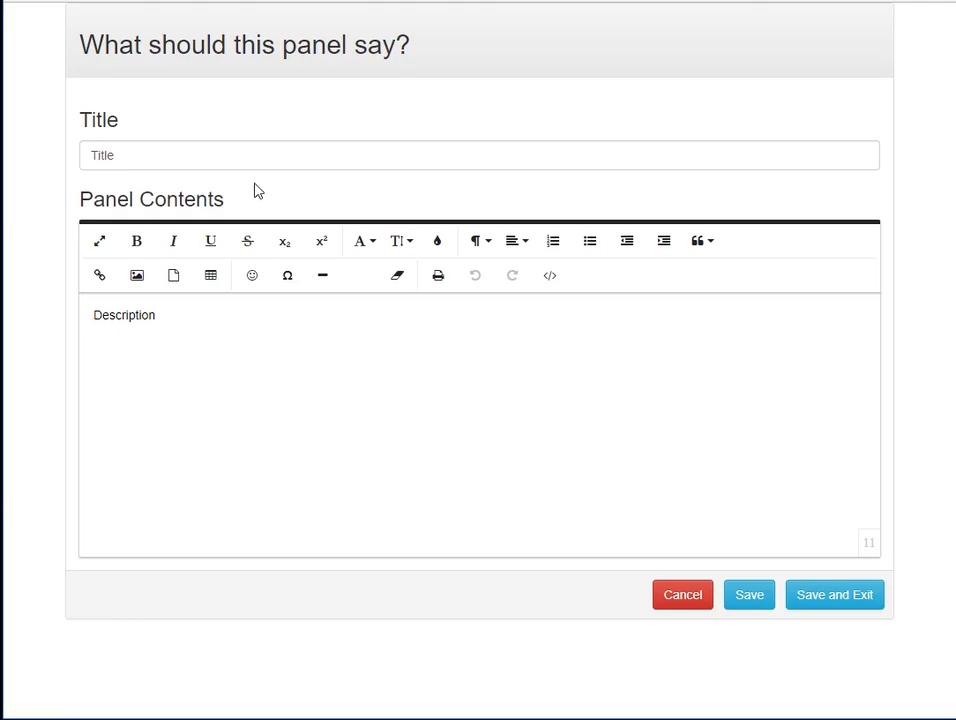
click(177, 158)
key(ctrl+a)
text(How abou)
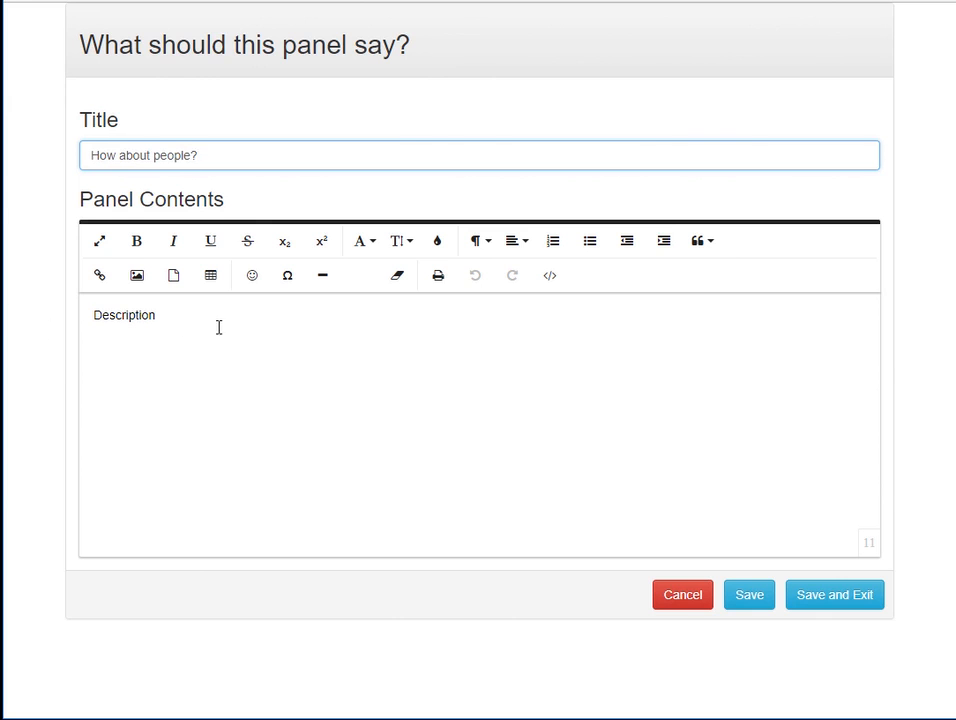
Replace the people panel's placeholder description with the image pexels-photo-220453.jpeg from the DemoImages folder
drag(218, 327, 35, 317)
key(BackSpace)
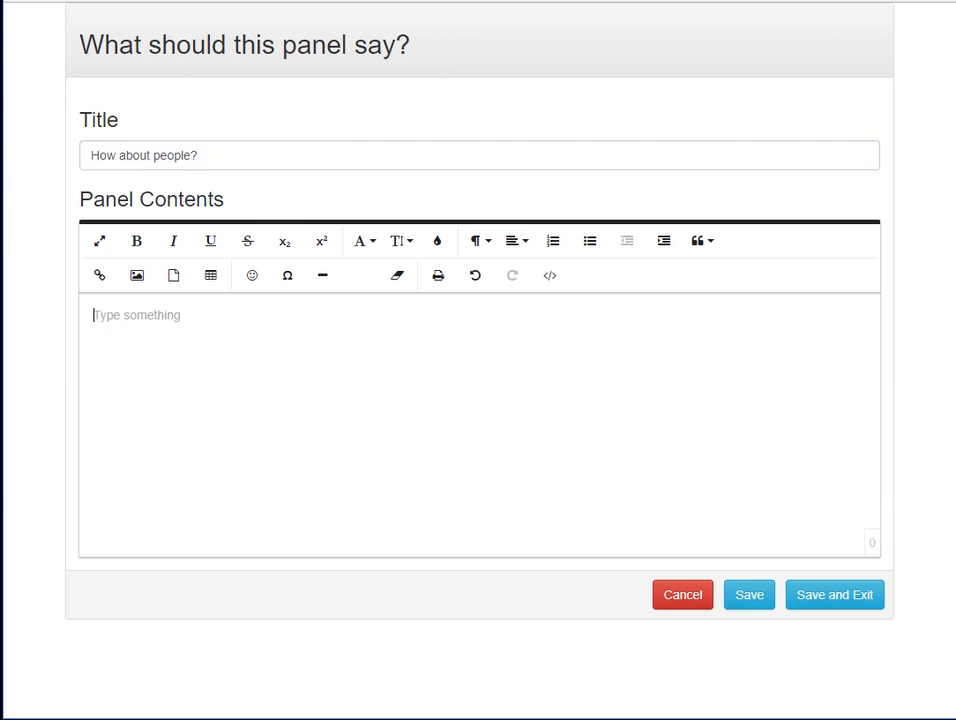
click(133, 276)
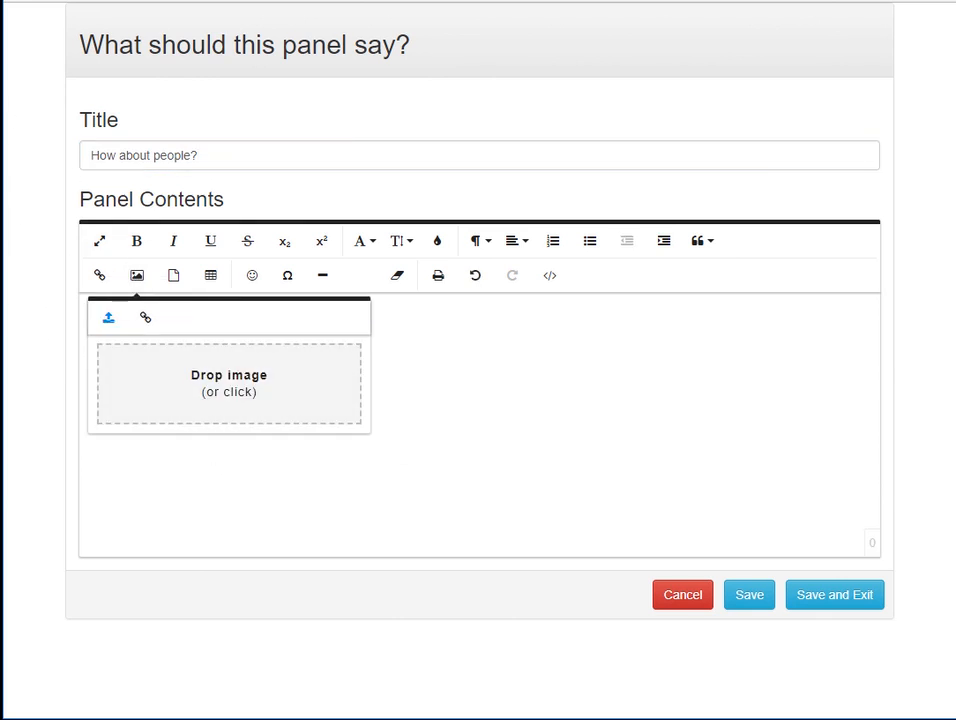
click(92, 718)
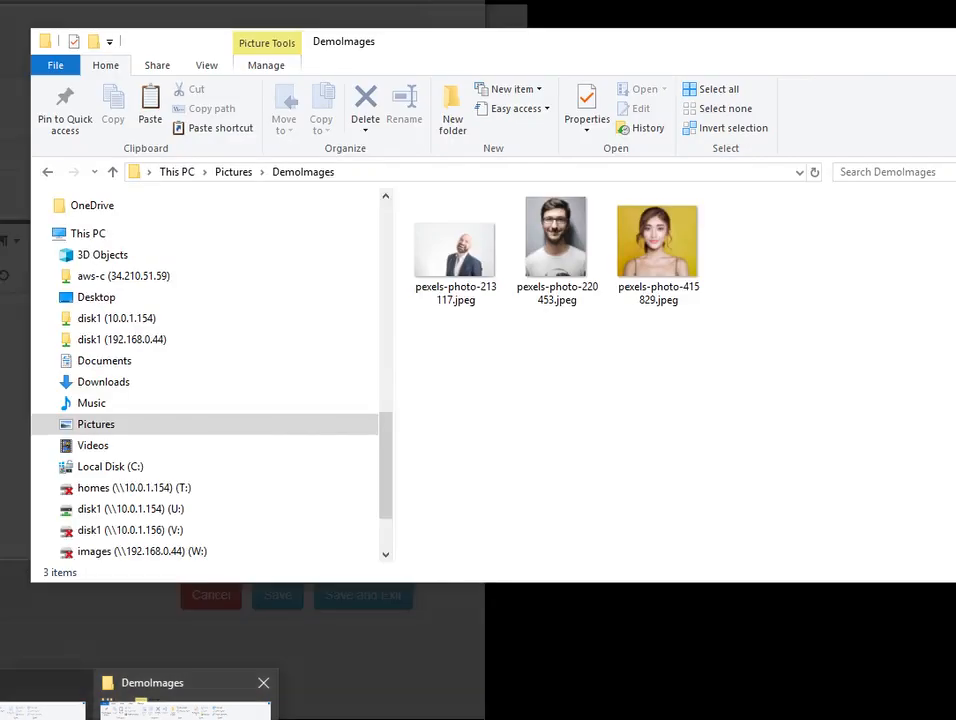
click(185, 700)
drag(454, 44, 775, 92)
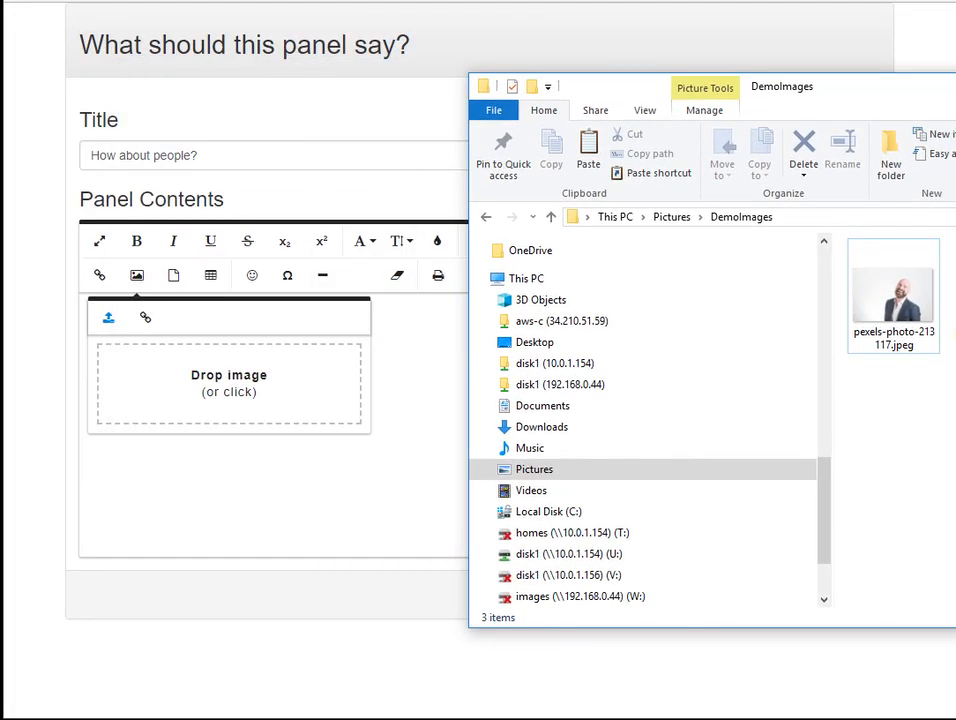
drag(893, 295, 265, 383)
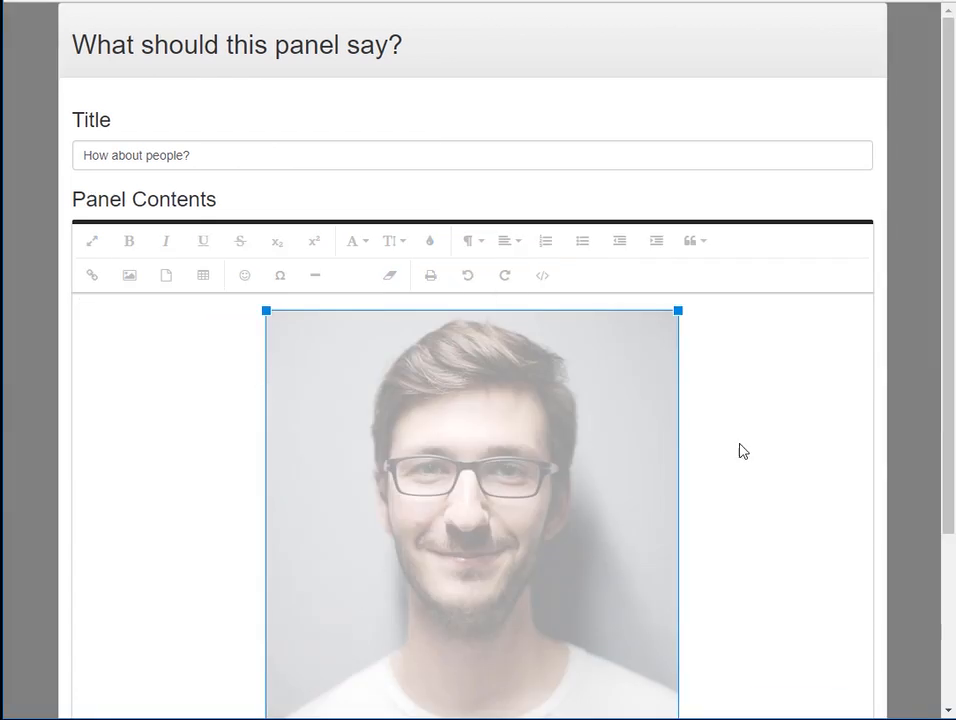
Add a centered caption below the photo reading "Here is" plus the person's first name and an exclamation mark, then save and exit
scroll(745, 447, down, 2)
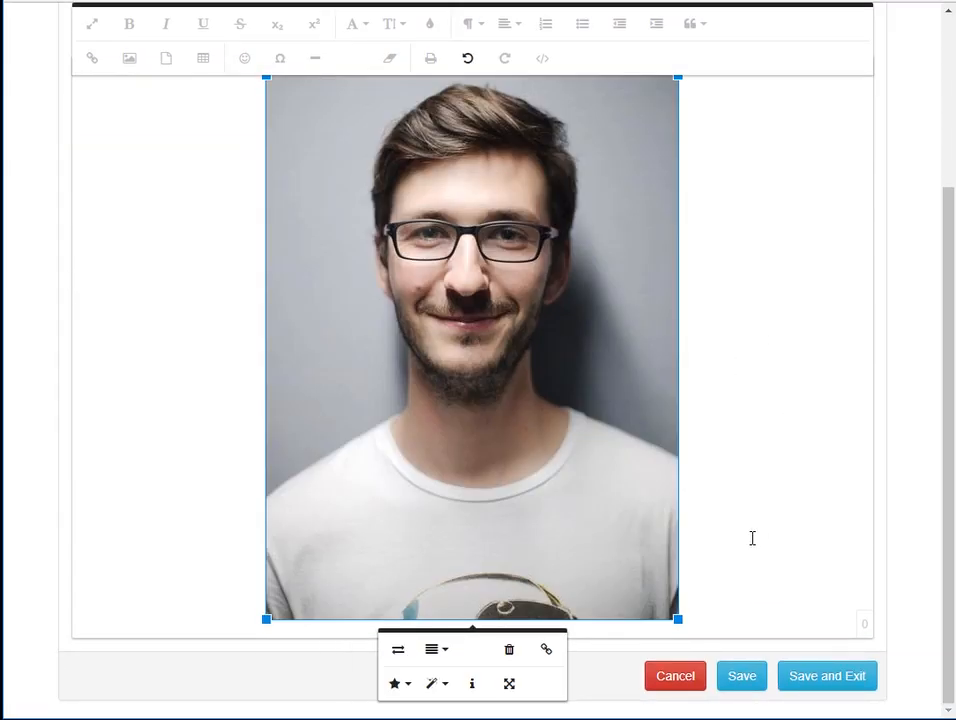
click(749, 540)
key(Return)
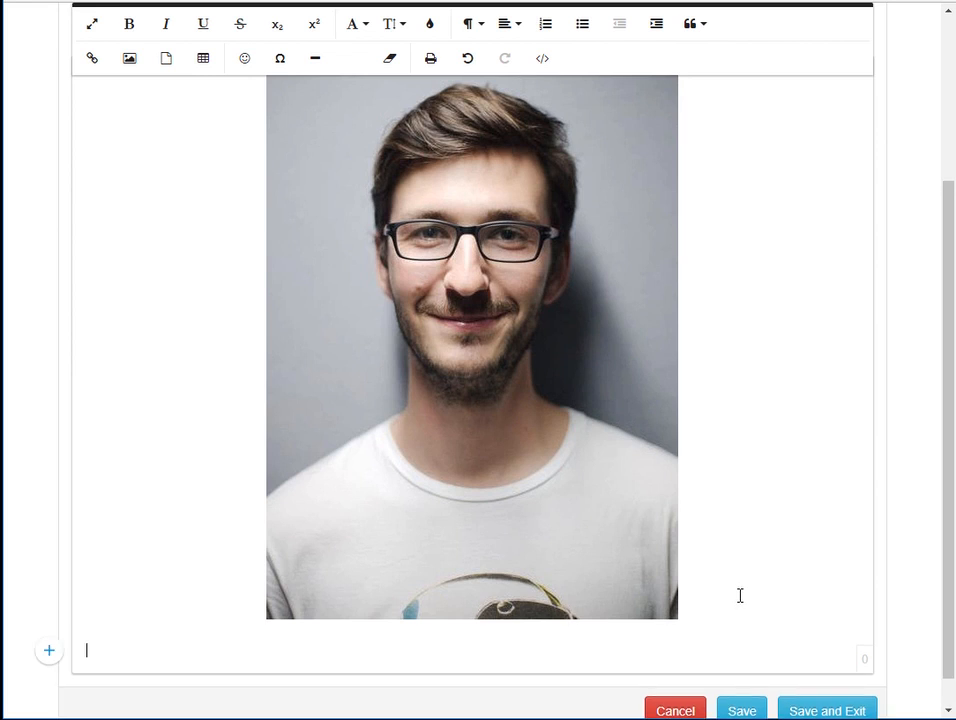
text(Here is Bob!)
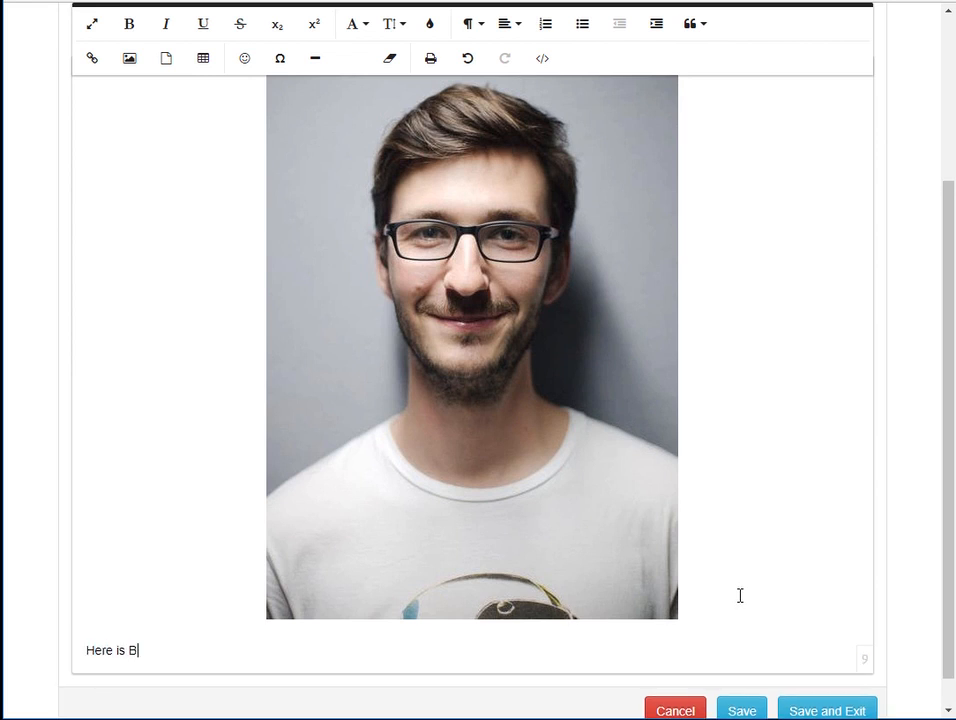
click(507, 23)
click(506, 80)
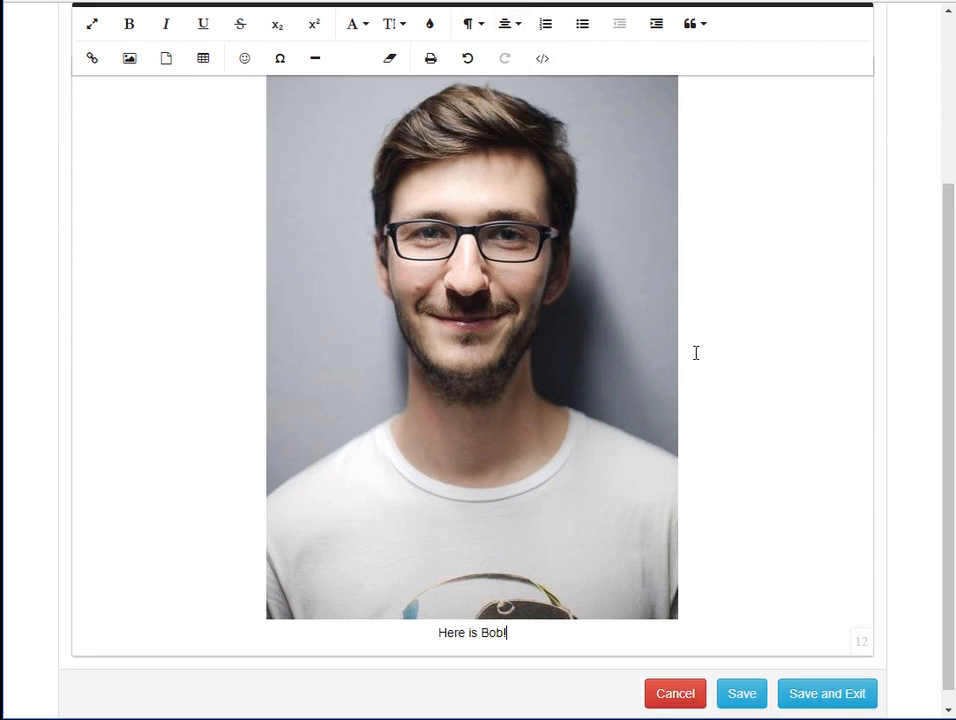
click(828, 694)
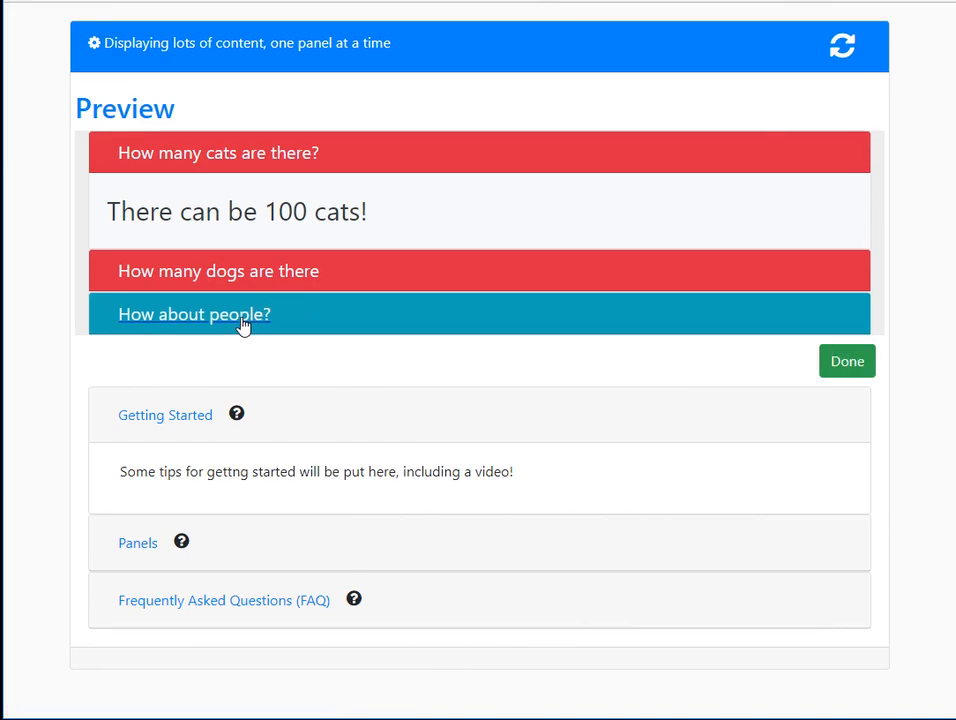
Test opening the people and cats panels in the preview and review the photo and its caption
click(243, 322)
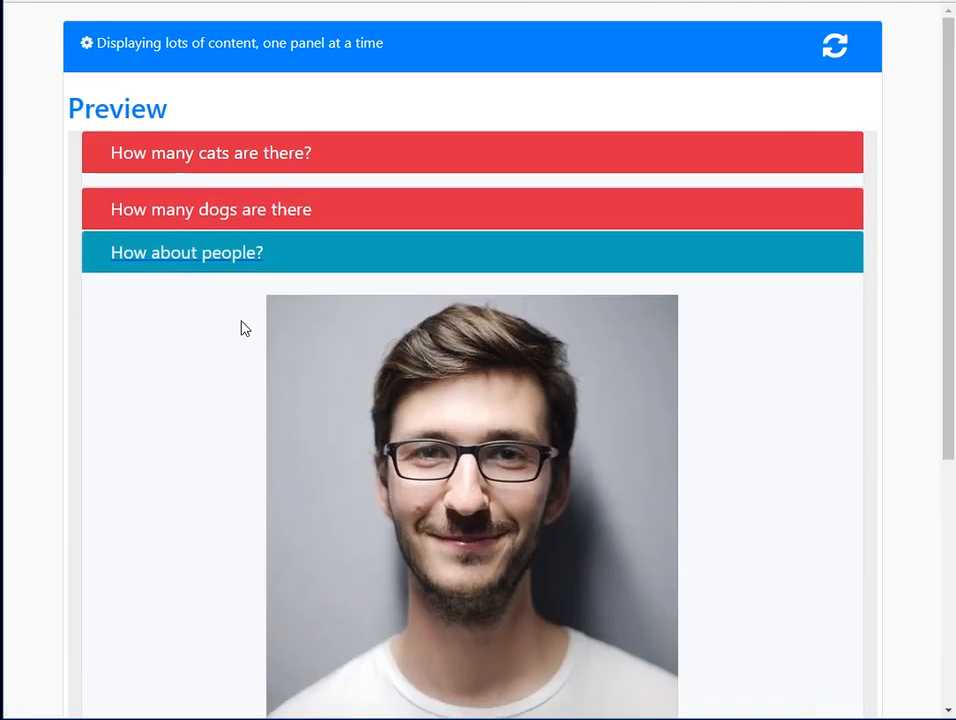
scroll(351, 468, down, 4)
scroll(357, 460, up, 5)
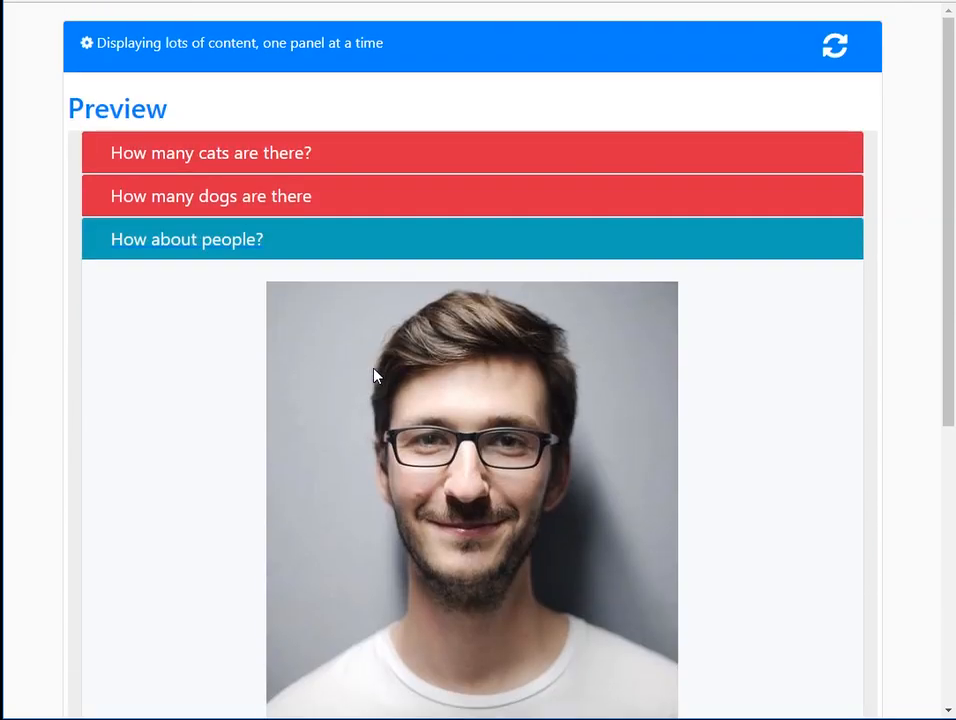
click(229, 180)
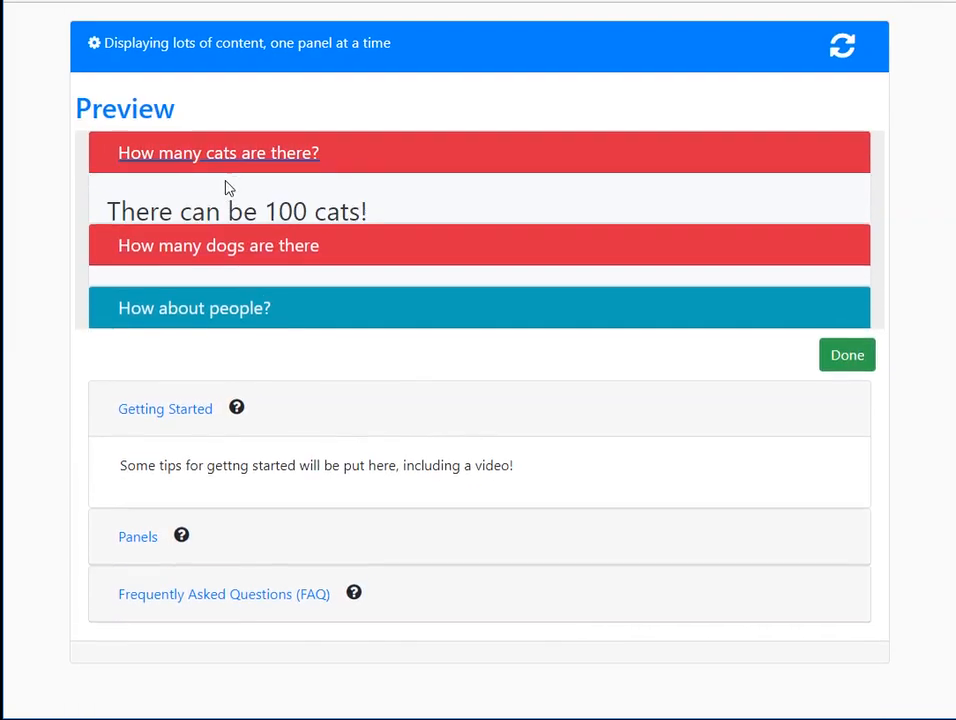
click(194, 315)
Set the top bar background color of the "How about people?" panel to red and save it for that panel only
scroll(258, 500, down, 6)
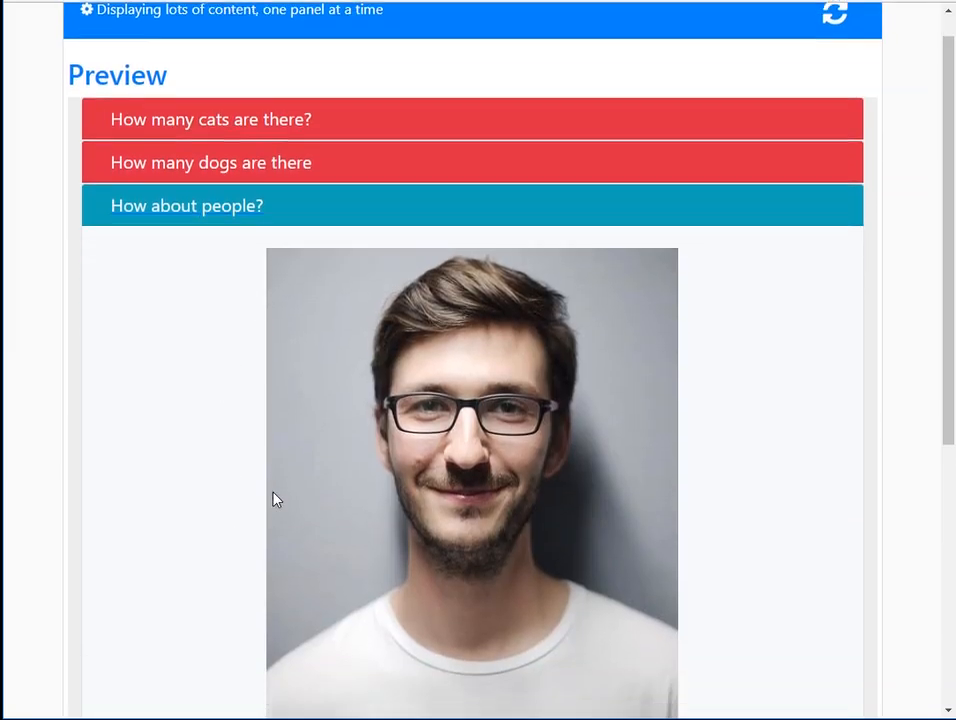
click(130, 592)
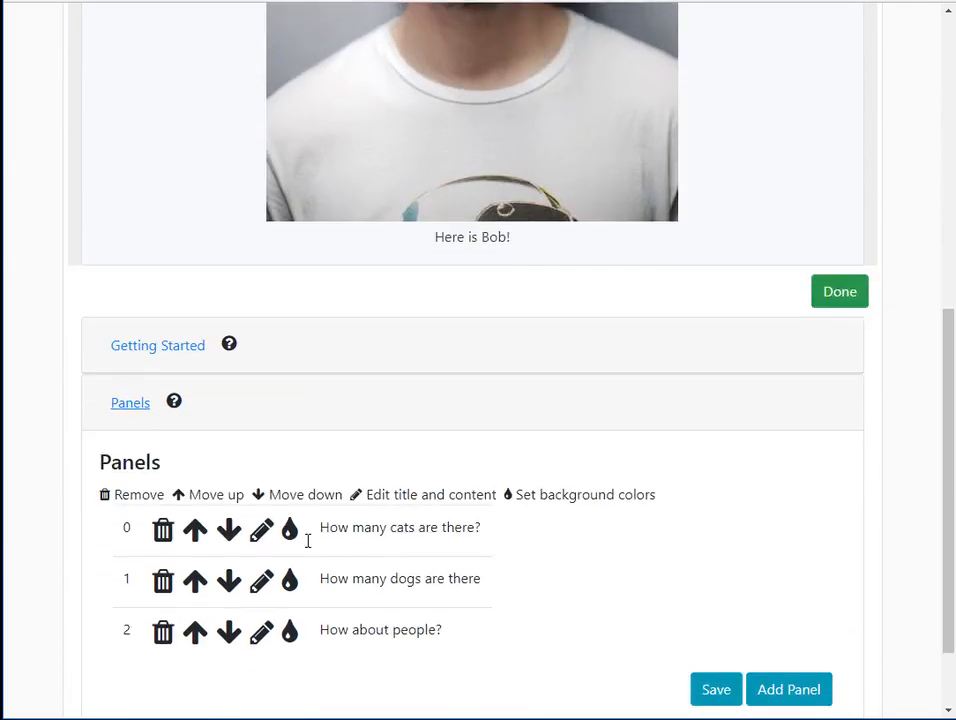
click(284, 538)
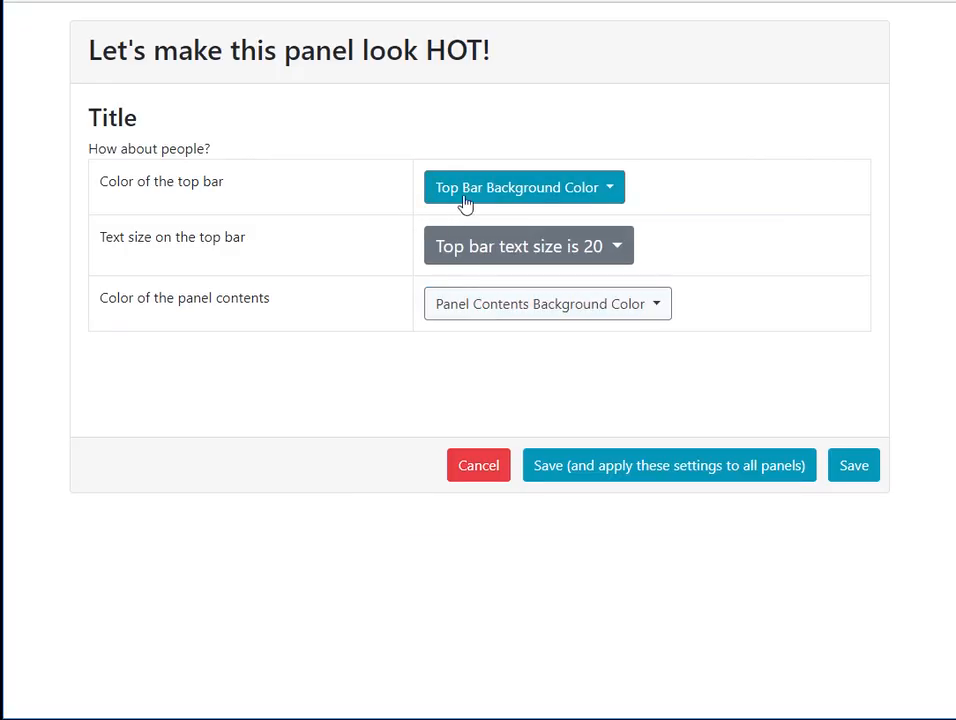
click(506, 182)
click(475, 314)
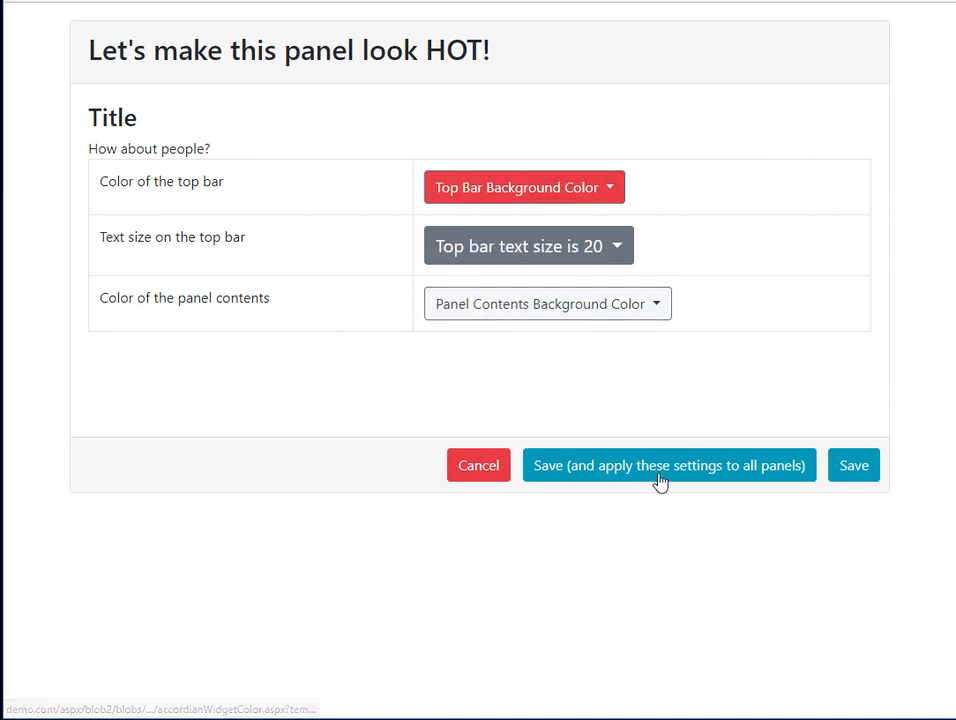
click(838, 464)
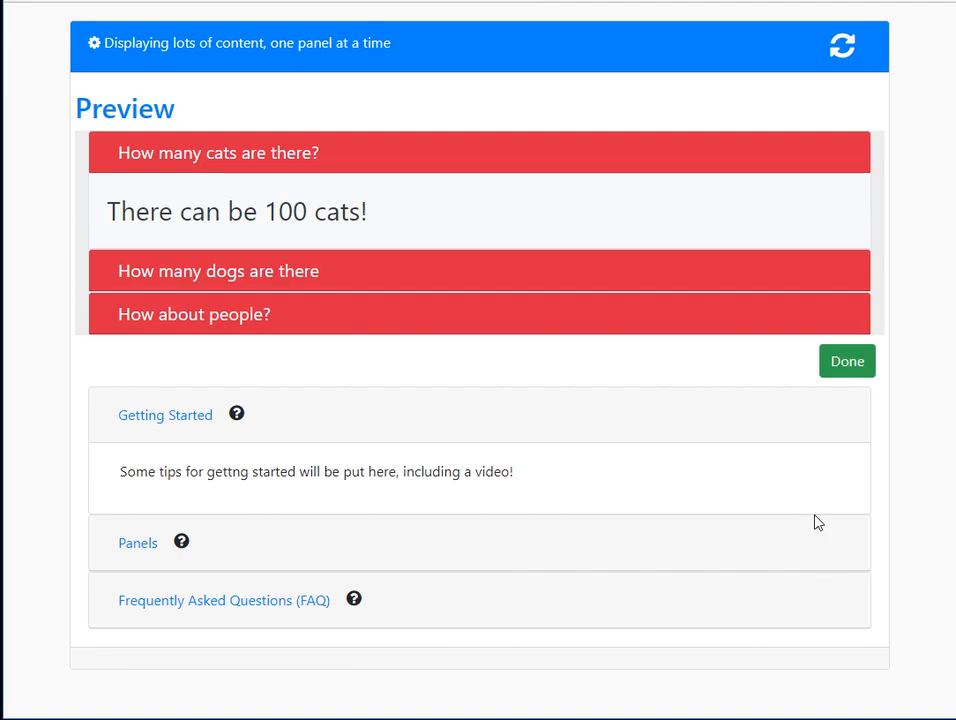
Check the people, dogs and cats panels in the preview, and finish editing the accordion widget
click(196, 322)
click(274, 196)
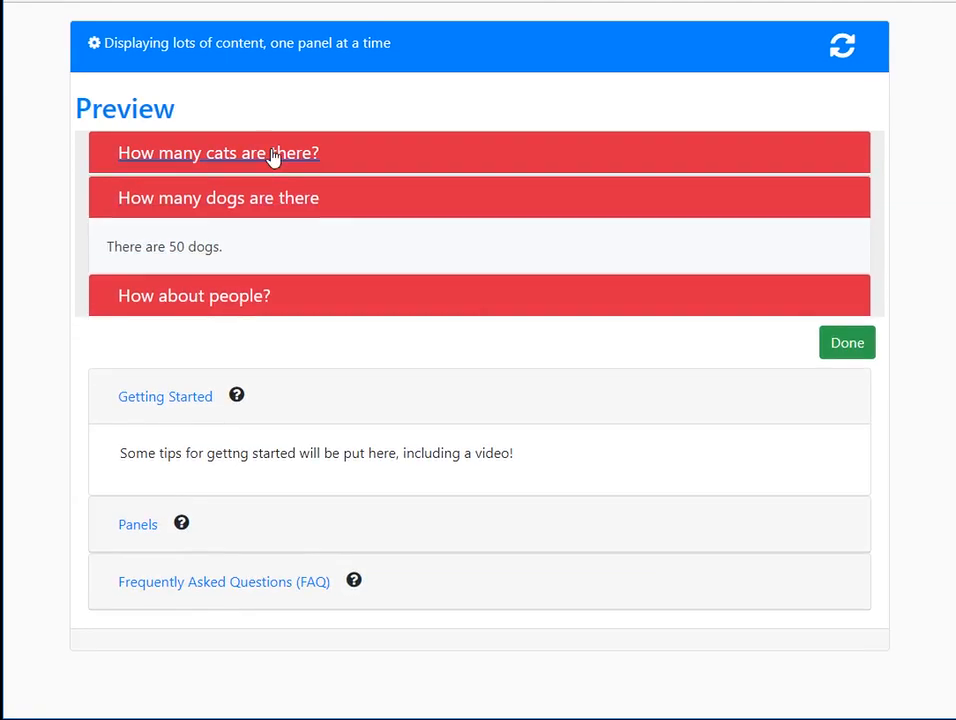
click(273, 156)
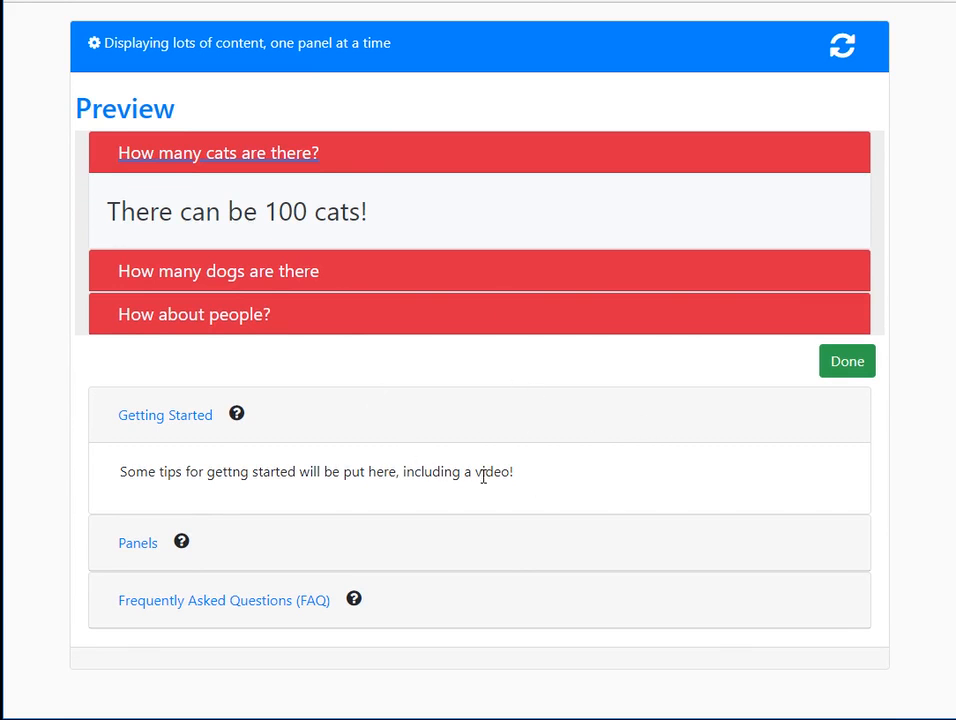
click(847, 368)
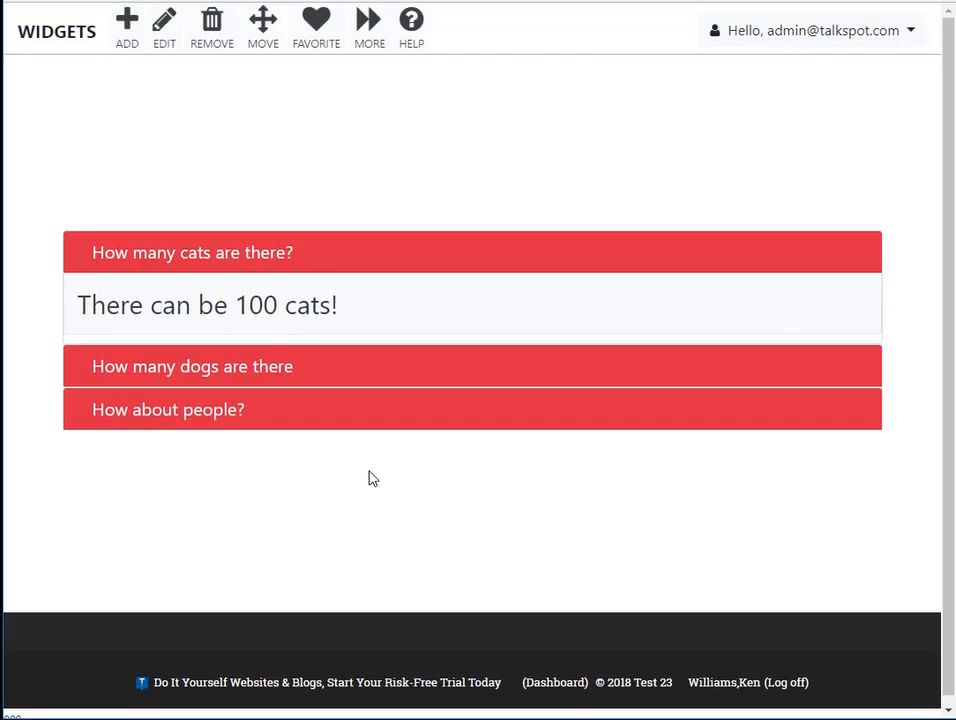
Check on the website page that the dogs and people panels open with their contents
click(233, 380)
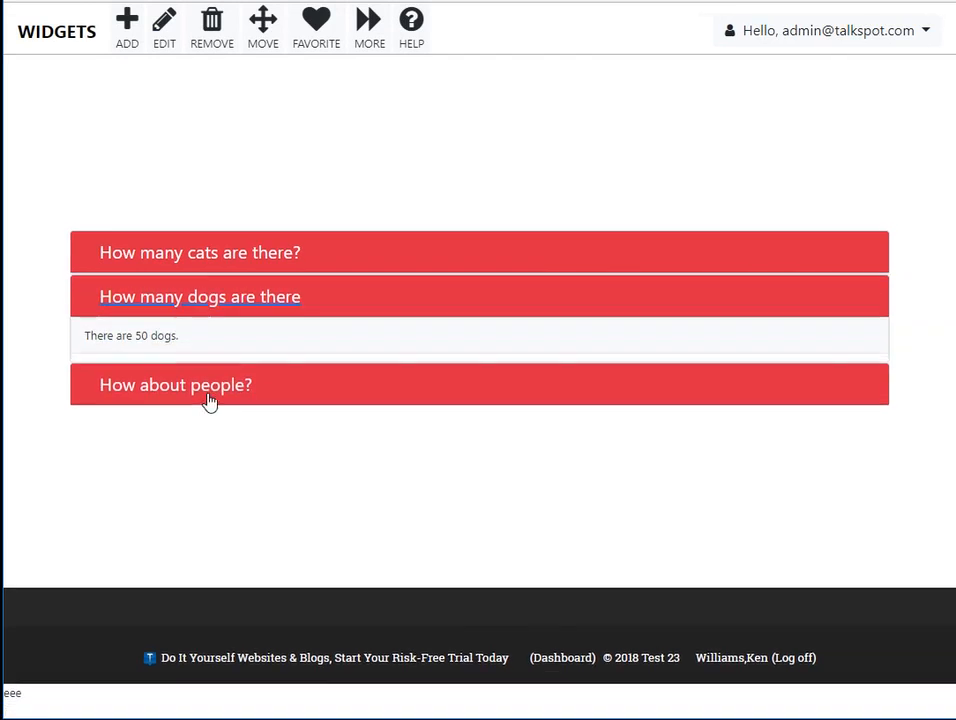
click(207, 390)
scroll(340, 505, down, 3)
scroll(350, 508, up, 5)
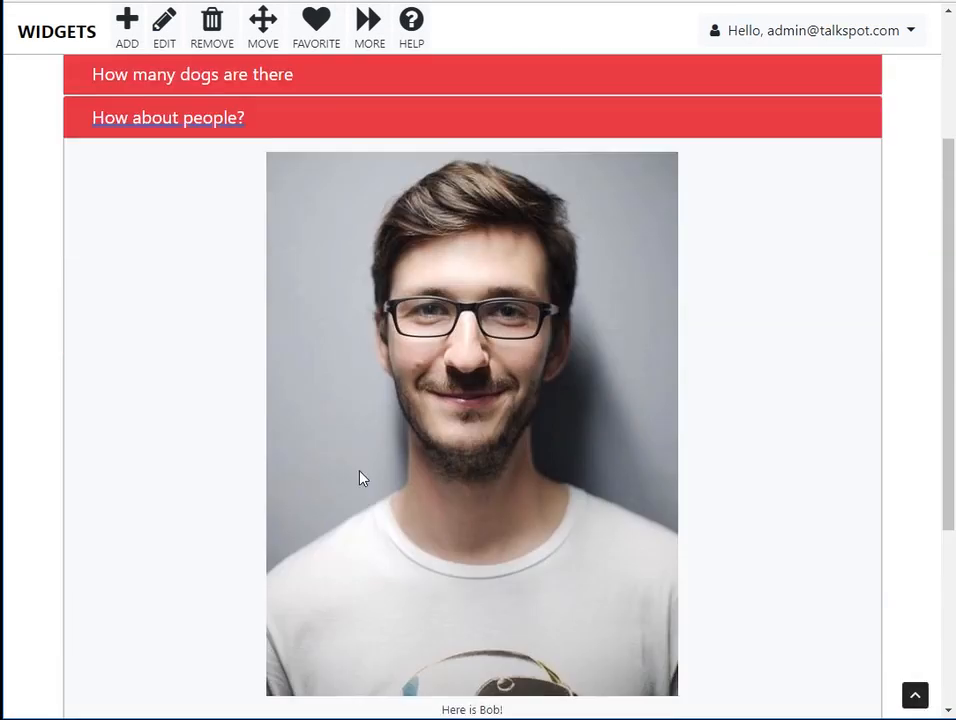